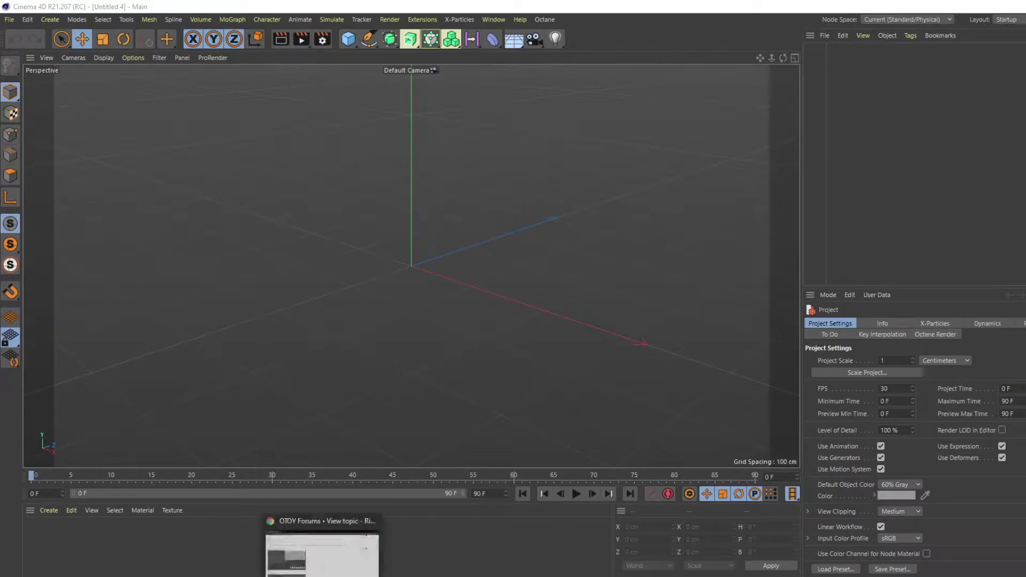
Step: Come back from the forum thread to Cinema 4D and add a Plane primitive to the scene
{"action": "left_click", "coordinate": [320, 540]}
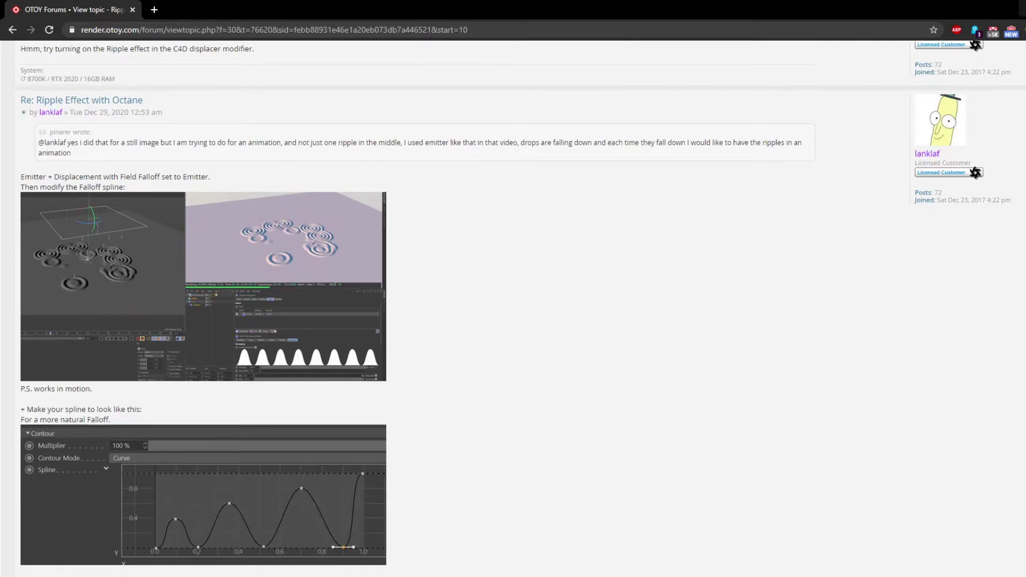
{"action": "key", "text": "alt+Tab"}
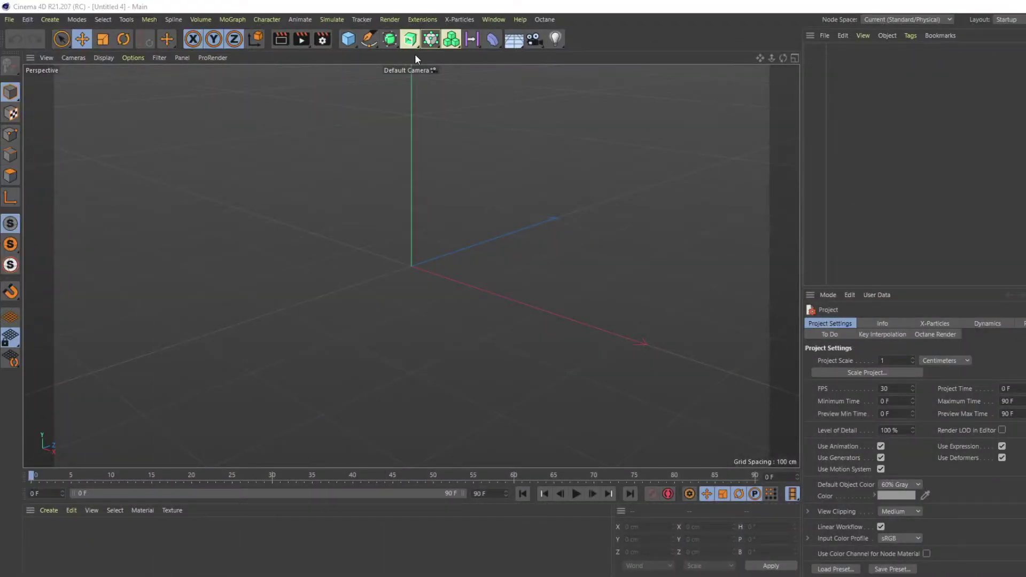
{"action": "left_click", "coordinate": [342, 40]}
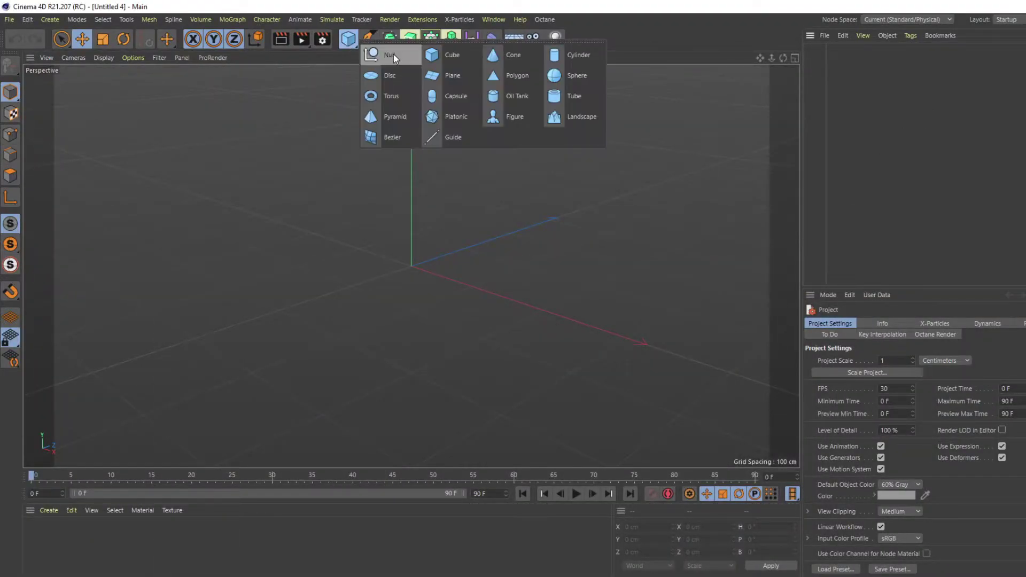
{"action": "left_click", "coordinate": [437, 69]}
{"action": "left_click", "coordinate": [500, 123]}
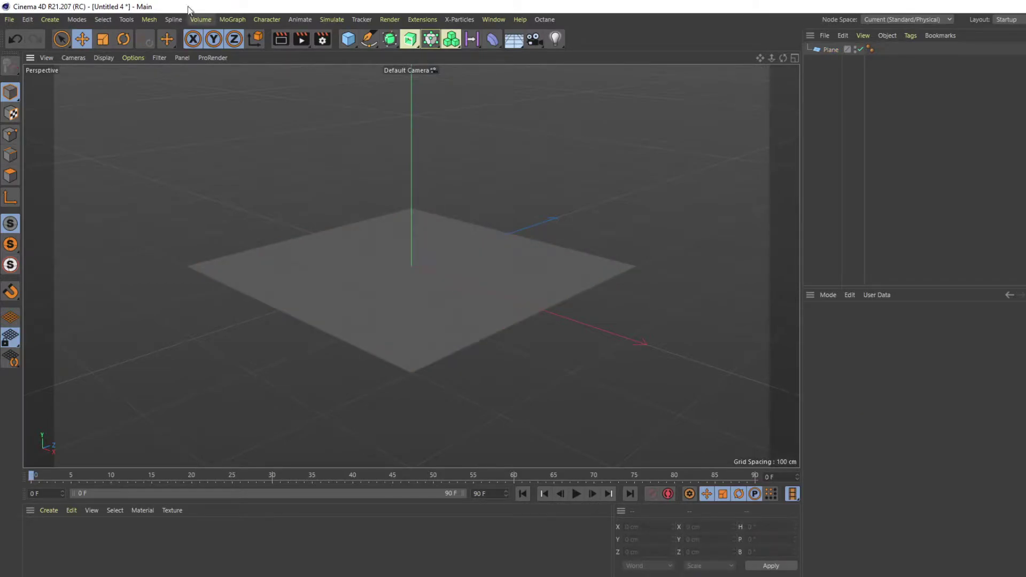
Step: Add a particle Emitter from Simulate > Particles
{"action": "left_click", "coordinate": [332, 19]}
{"action": "mouse_move", "coordinate": [357, 63]}
{"action": "left_click", "coordinate": [414, 71]}
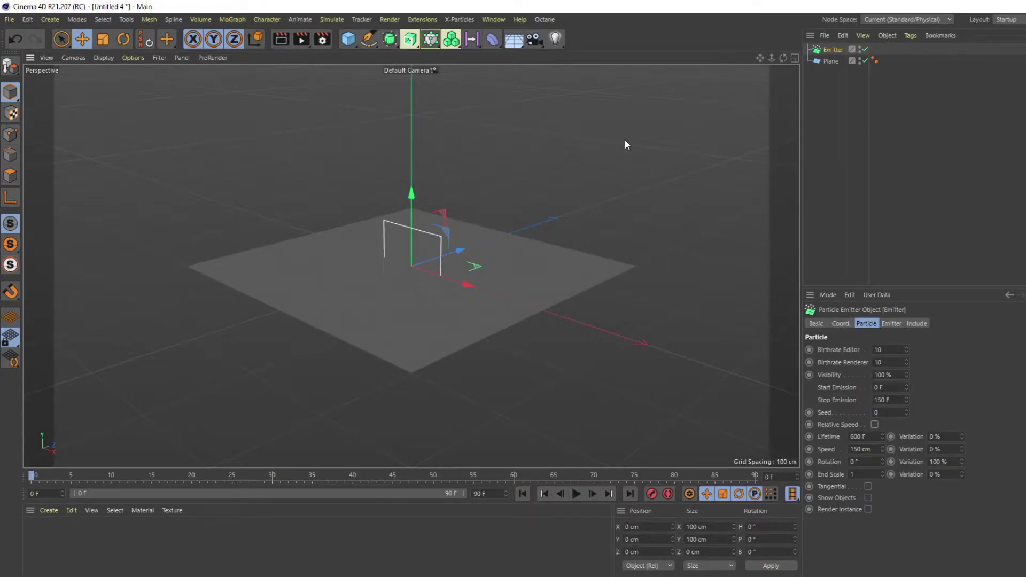
Step: Raise the emitter to about Y 153 cm, tilt it -90° downward, and play to test
{"action": "key", "text": "shift+c"}
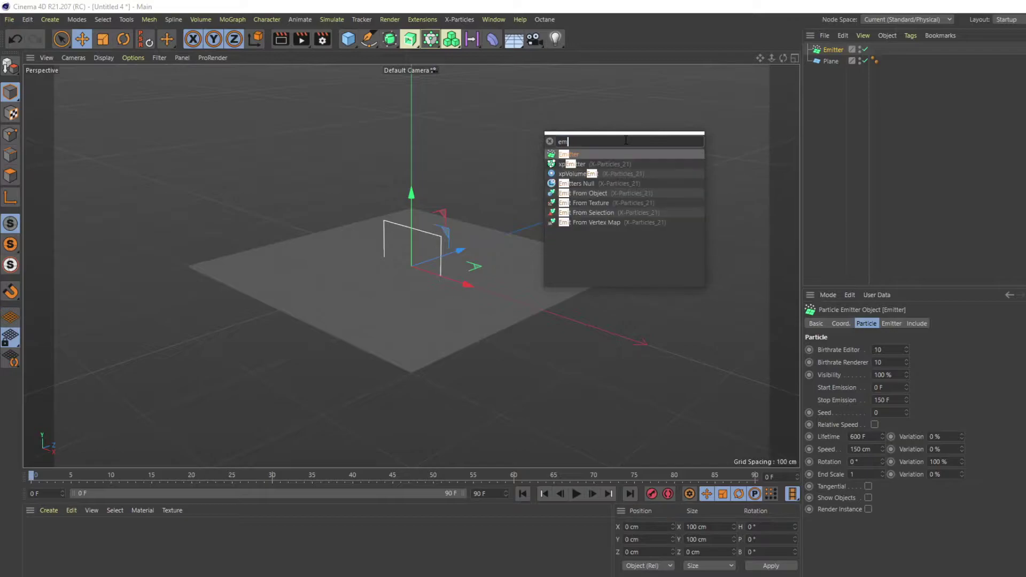
{"action": "key", "text": "Escape"}
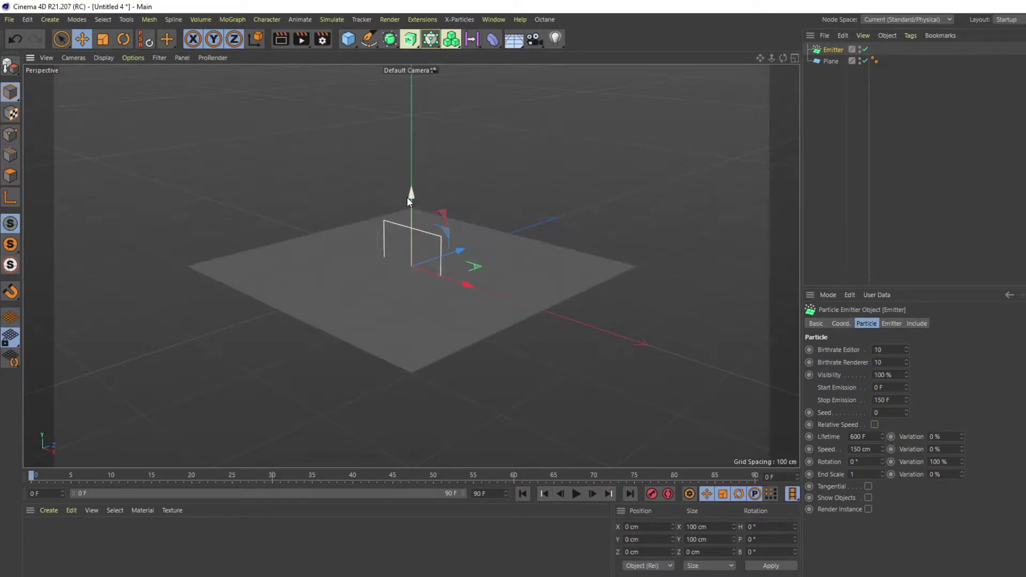
{"action": "left_click_drag", "start_coordinate": [412, 198], "coordinate": [409, 72]}
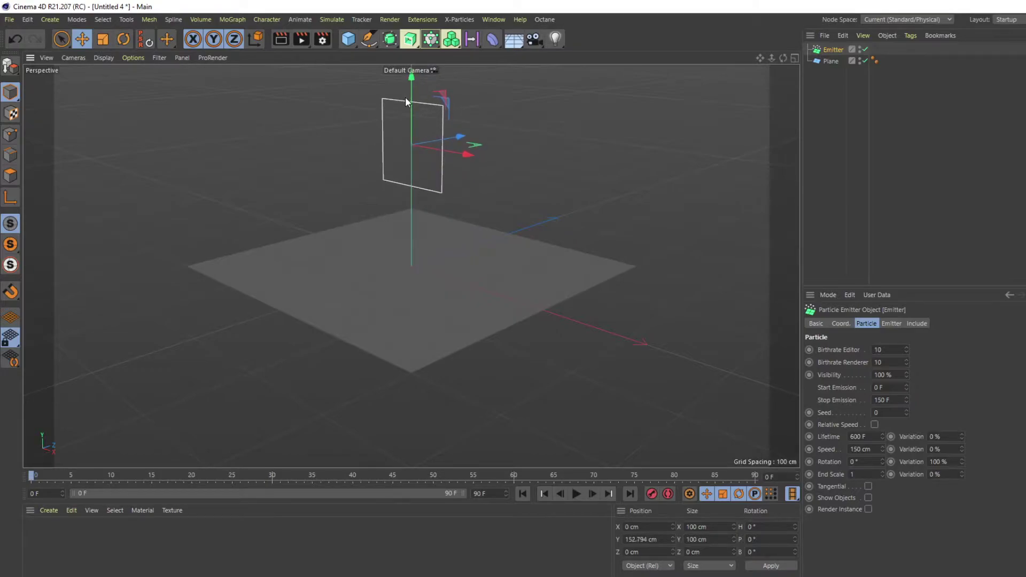
{"action": "key", "text": "r"}
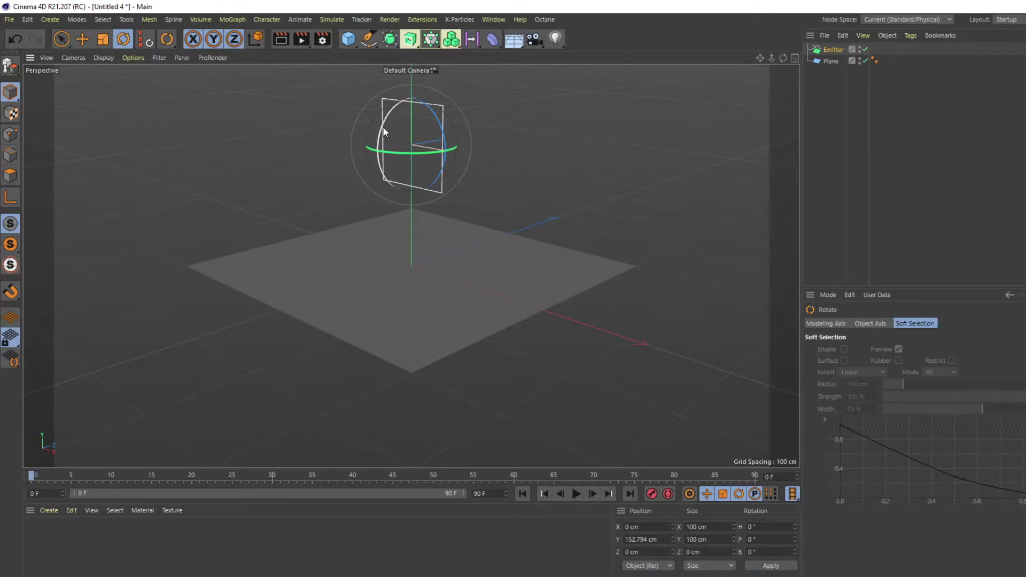
{"action": "left_click_drag", "start_coordinate": [382, 127], "coordinate": [423, 110]}
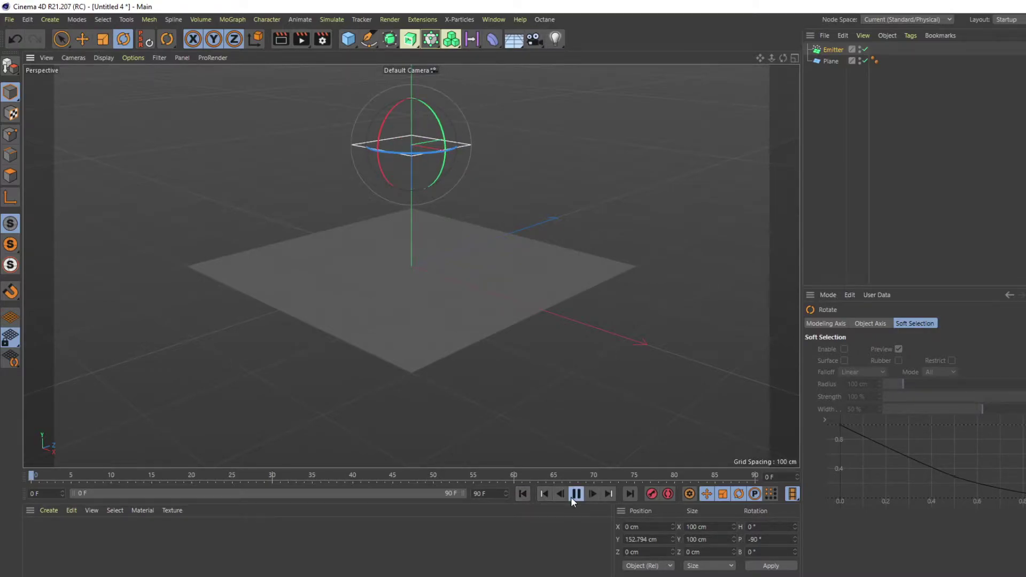
{"action": "left_click", "coordinate": [572, 497]}
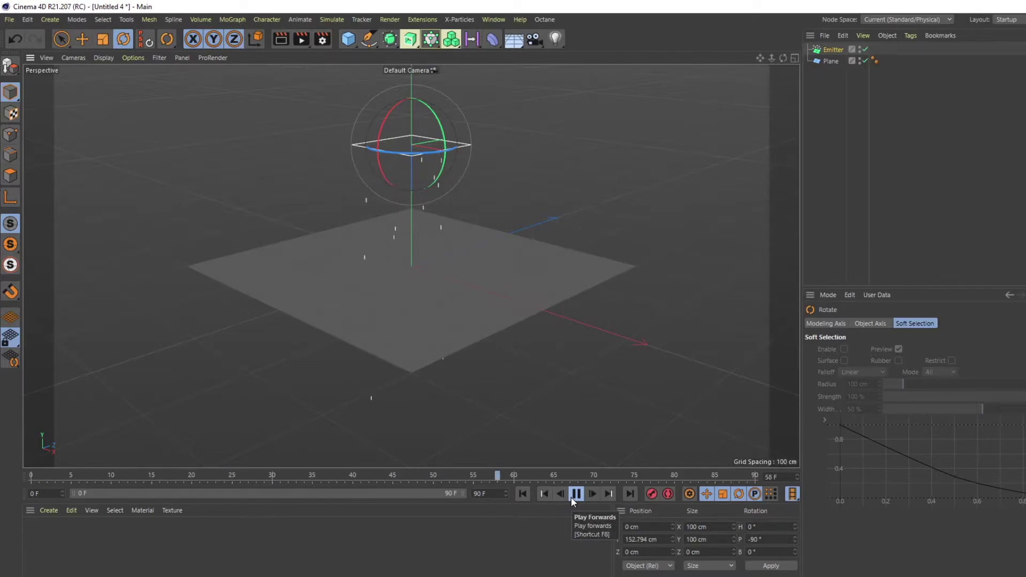
Step: Stop playback, add a Displacer via Commander 'displ', and nest it under the Plane
{"action": "left_click", "coordinate": [571, 497]}
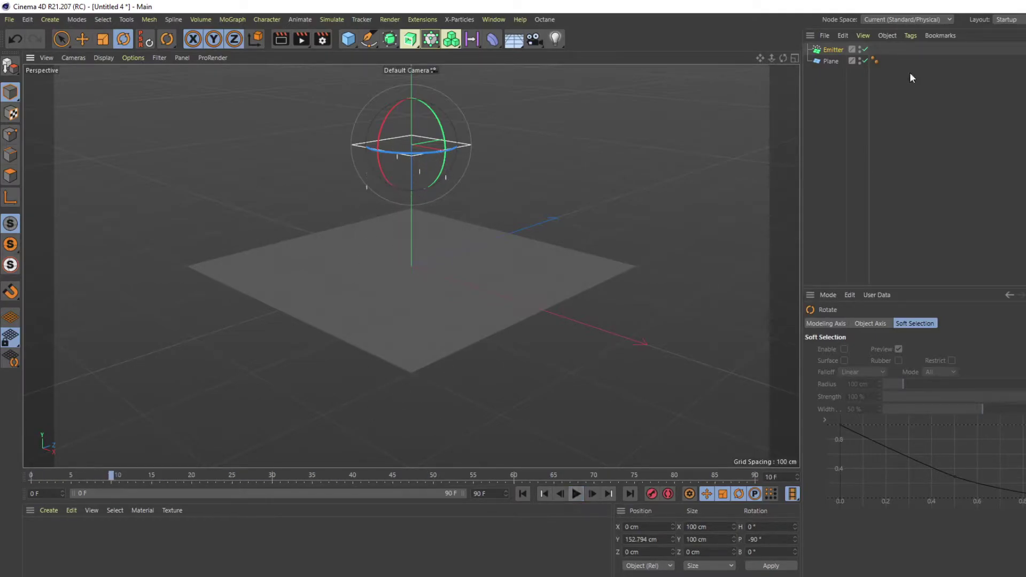
{"action": "left_click", "coordinate": [834, 62]}
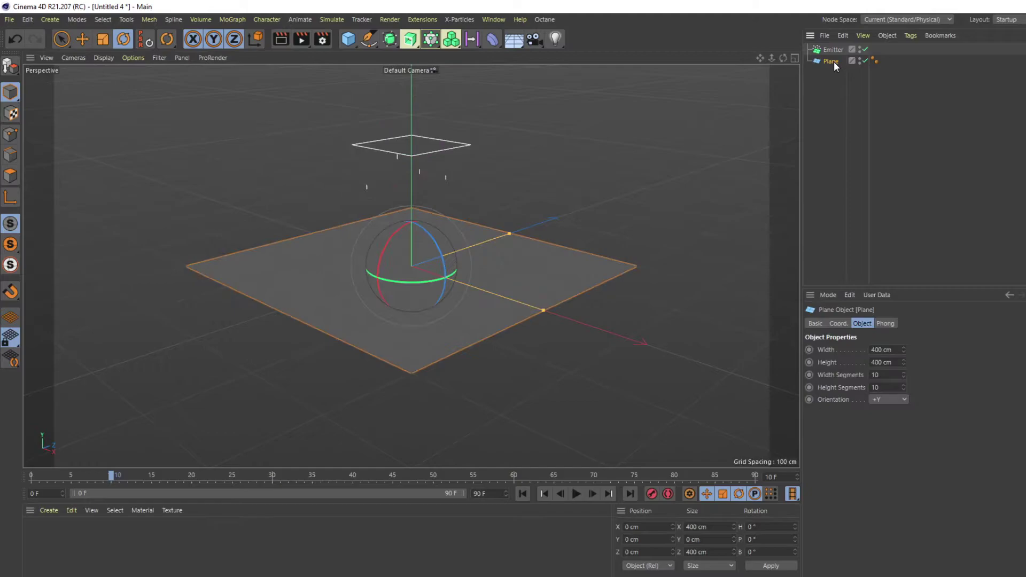
{"action": "key", "text": "shift+c"}
{"action": "type", "text": "emdispl"}
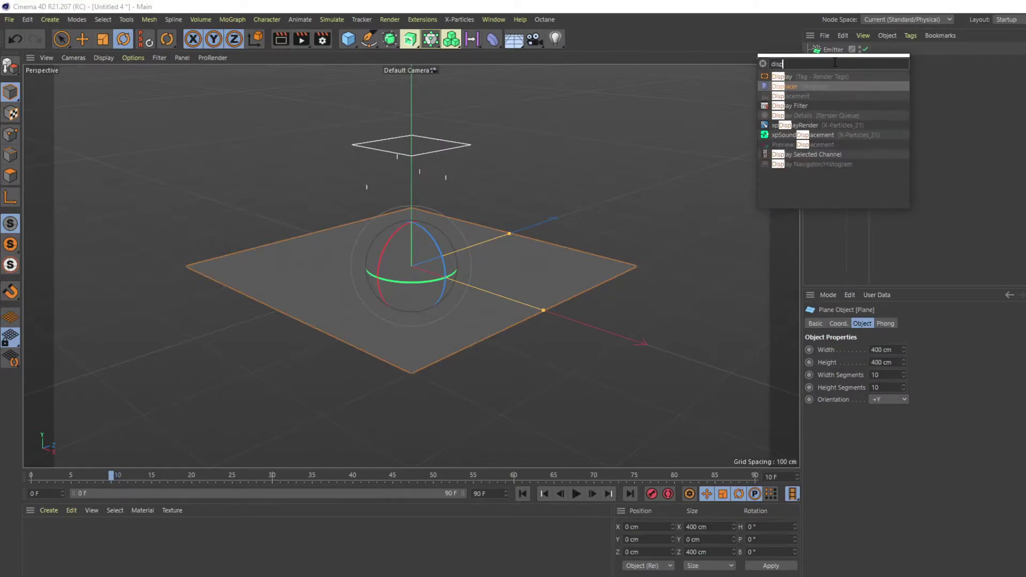
{"action": "key", "text": "Return"}
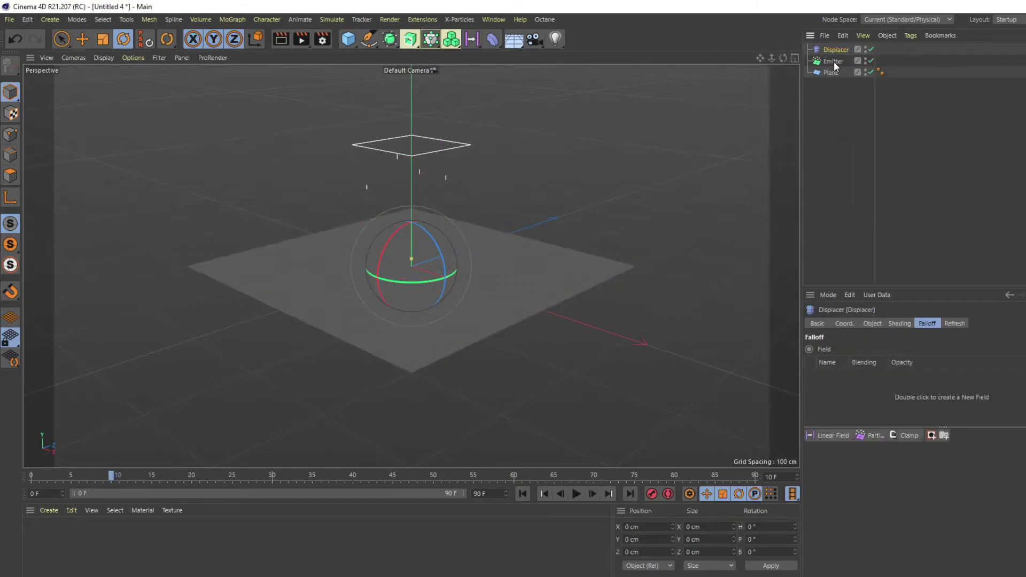
{"action": "left_click", "coordinate": [492, 41]}
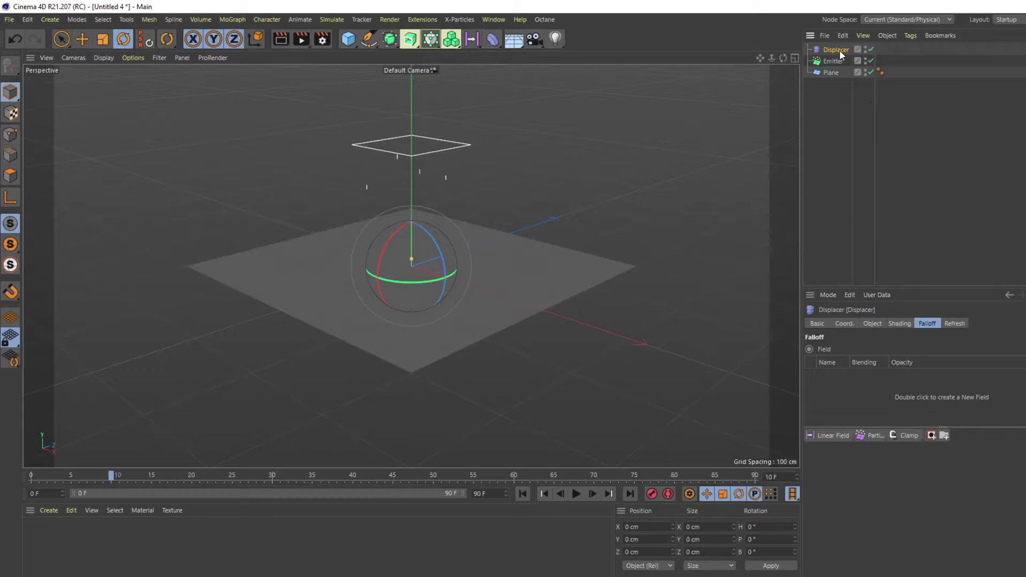
{"action": "left_click_drag", "start_coordinate": [835, 73], "coordinate": [834, 76]}
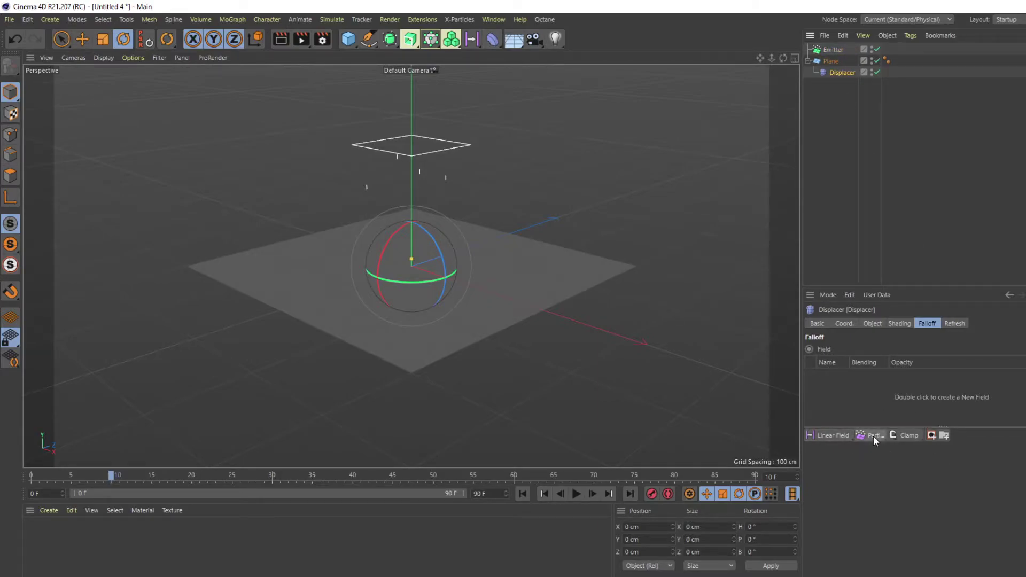
Step: Add a Particle Object field layer to the Displacer's falloff, using the Emitter as source
{"action": "left_click", "coordinate": [874, 207]}
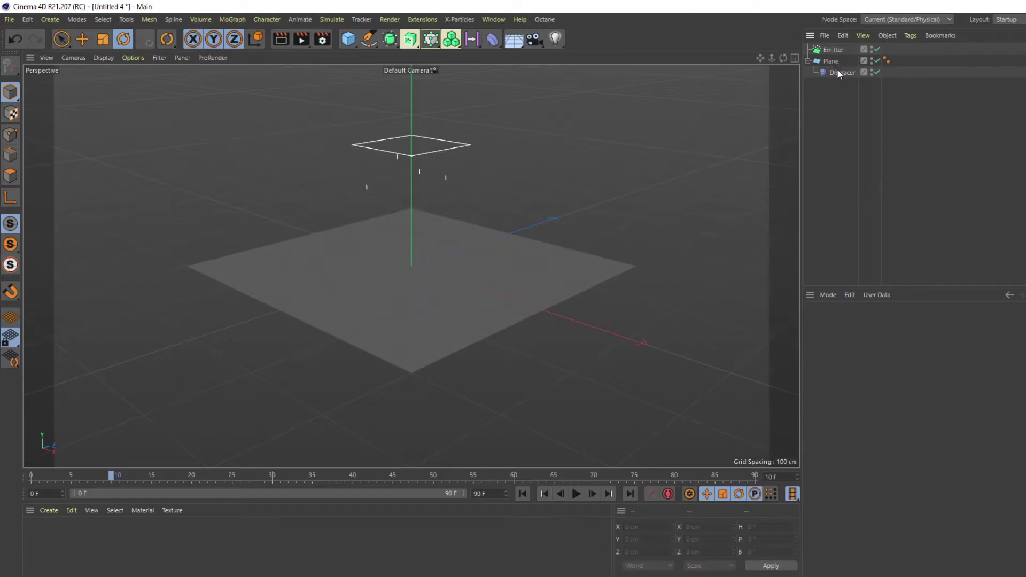
{"action": "left_click", "coordinate": [837, 73]}
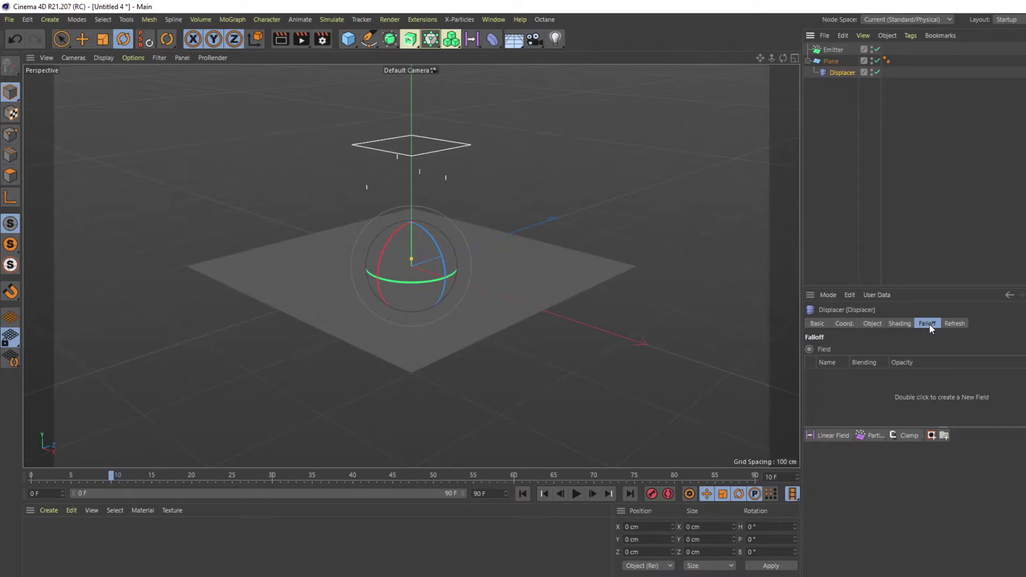
{"action": "left_click", "coordinate": [871, 437]}
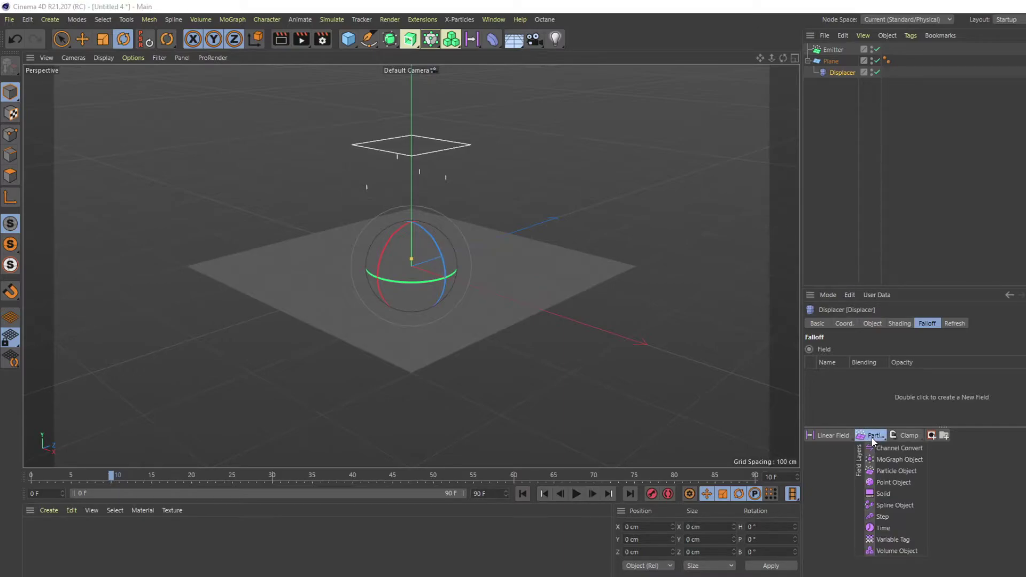
{"action": "left_click", "coordinate": [877, 435]}
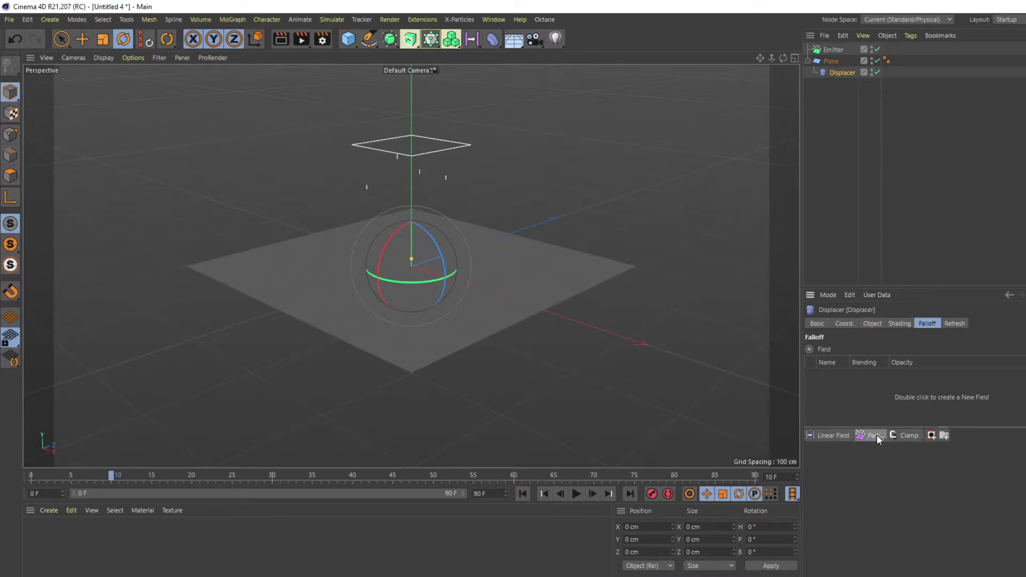
{"action": "left_click", "coordinate": [876, 435]}
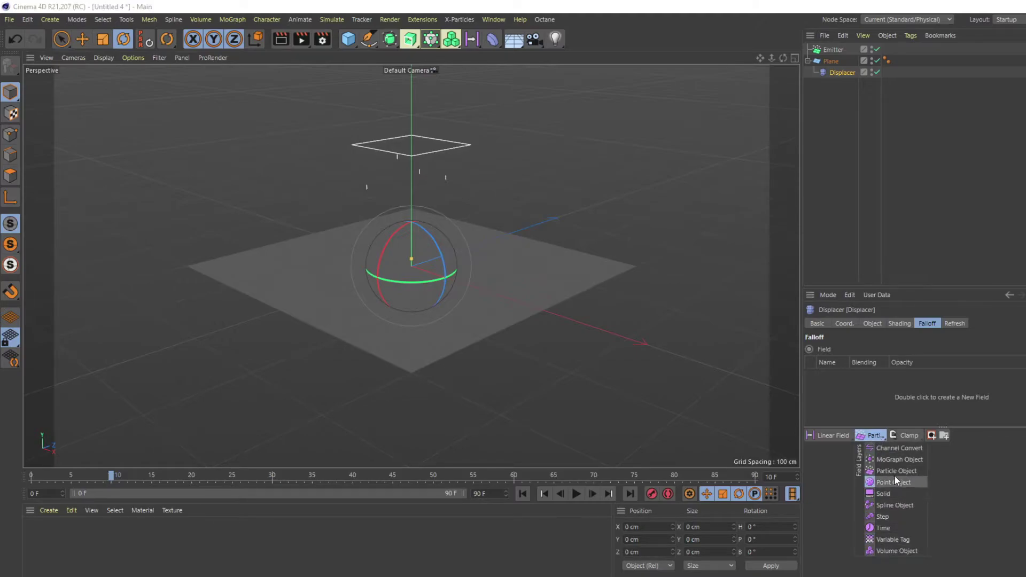
{"action": "left_click", "coordinate": [899, 435]}
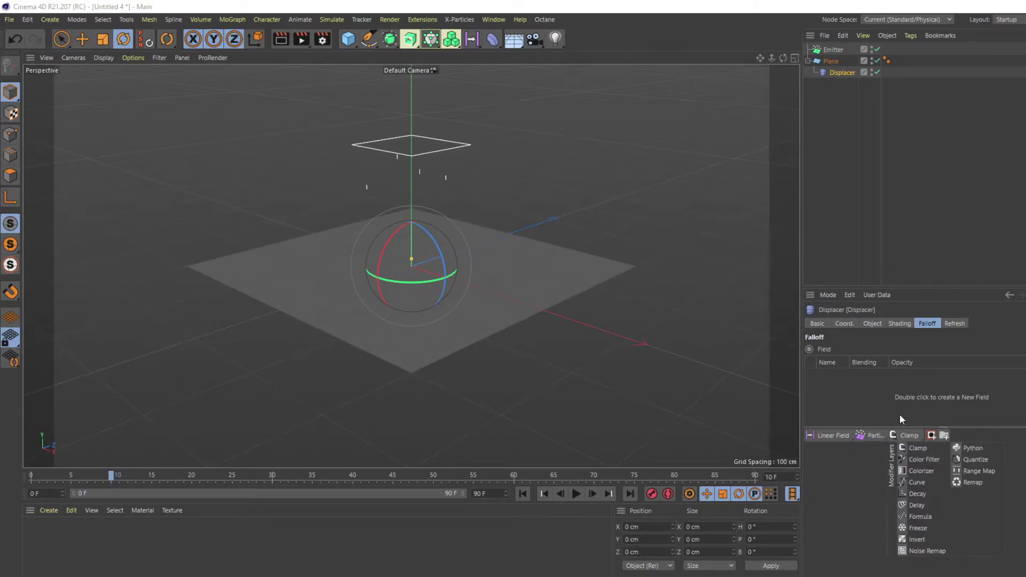
{"action": "left_click", "coordinate": [899, 415]}
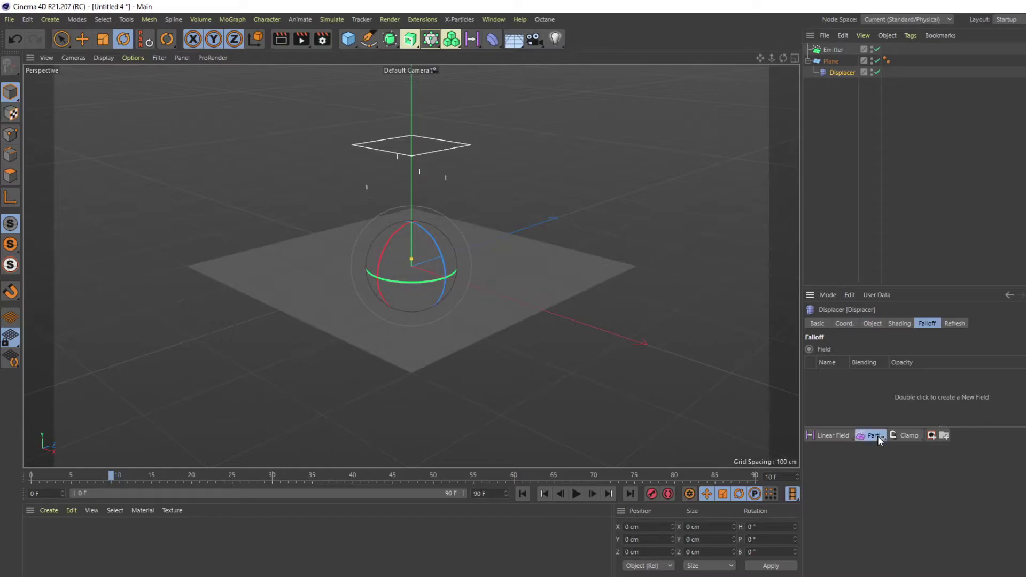
{"action": "left_click", "coordinate": [877, 435]}
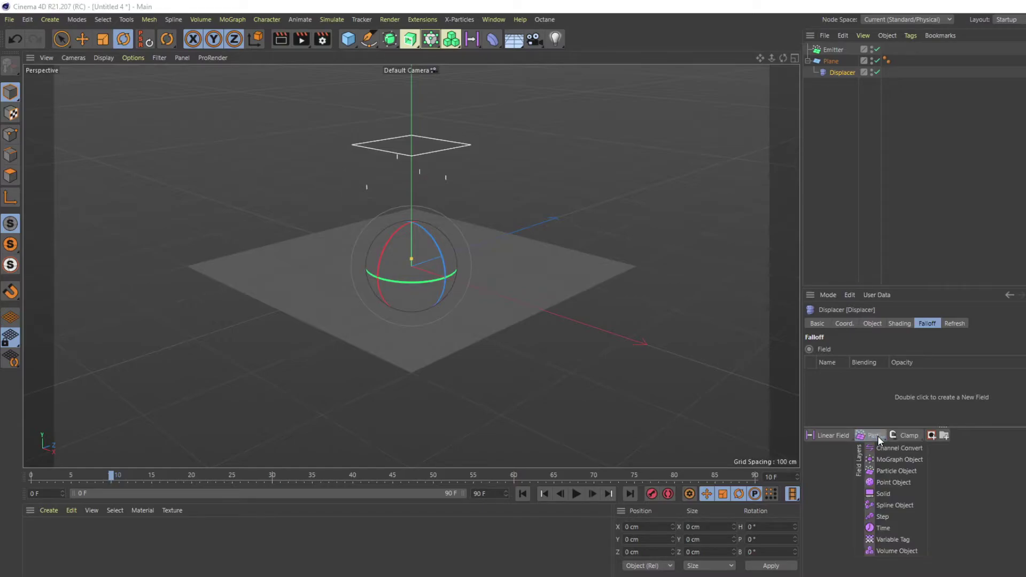
{"action": "left_click", "coordinate": [899, 471]}
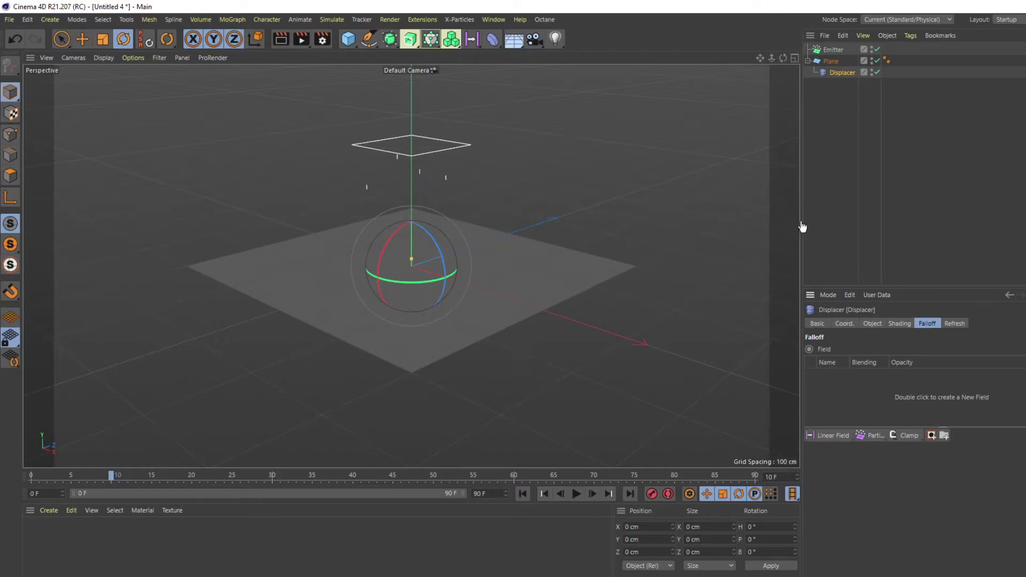
{"action": "left_click", "coordinate": [833, 54]}
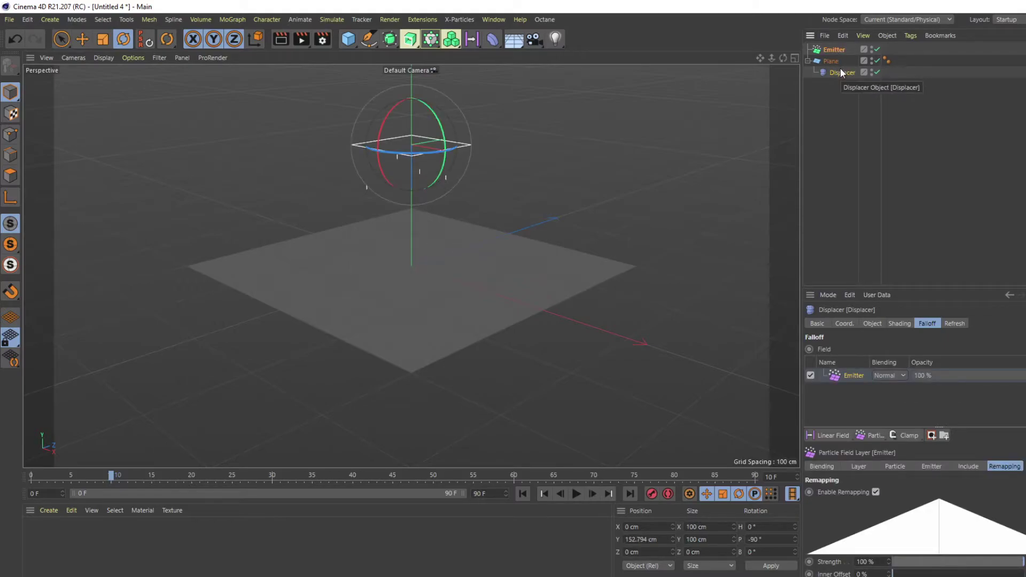
Step: Set the Displacer's Shading Shader to a plain white Color shader
{"action": "left_click", "coordinate": [836, 73]}
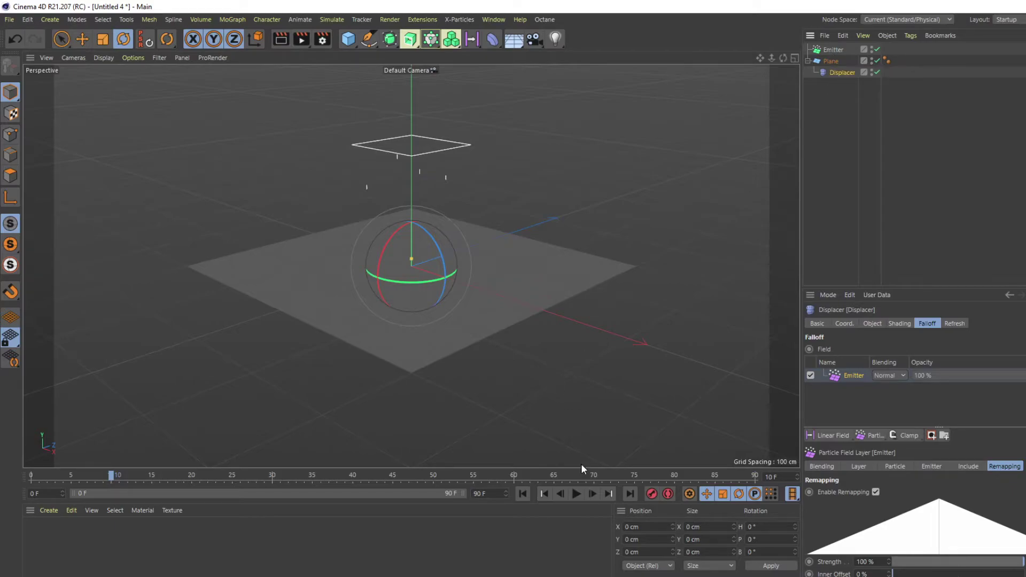
{"action": "left_click", "coordinate": [573, 497]}
{"action": "left_click", "coordinate": [877, 323]}
{"action": "left_click", "coordinate": [904, 324]}
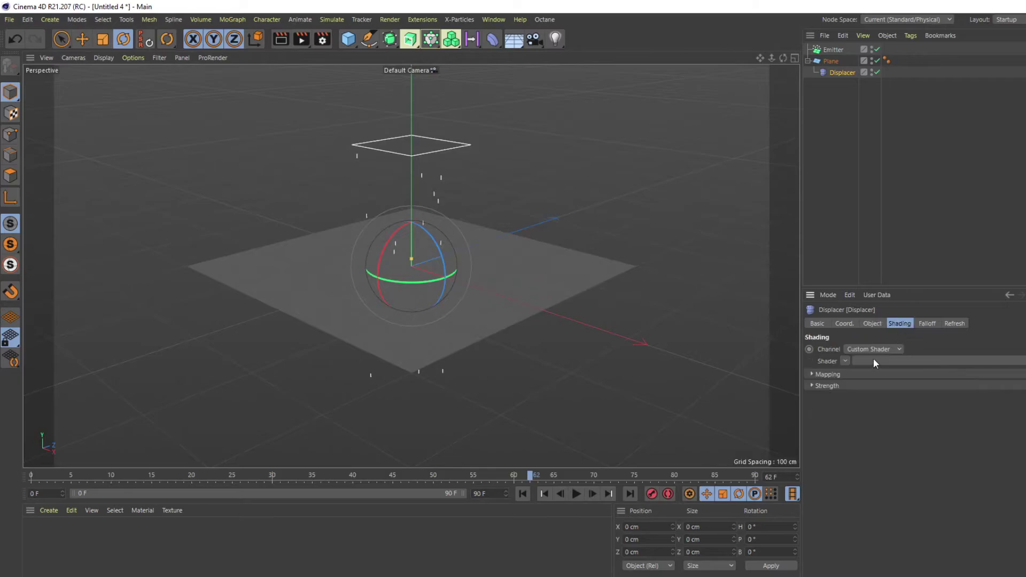
{"action": "left_click", "coordinate": [846, 361]}
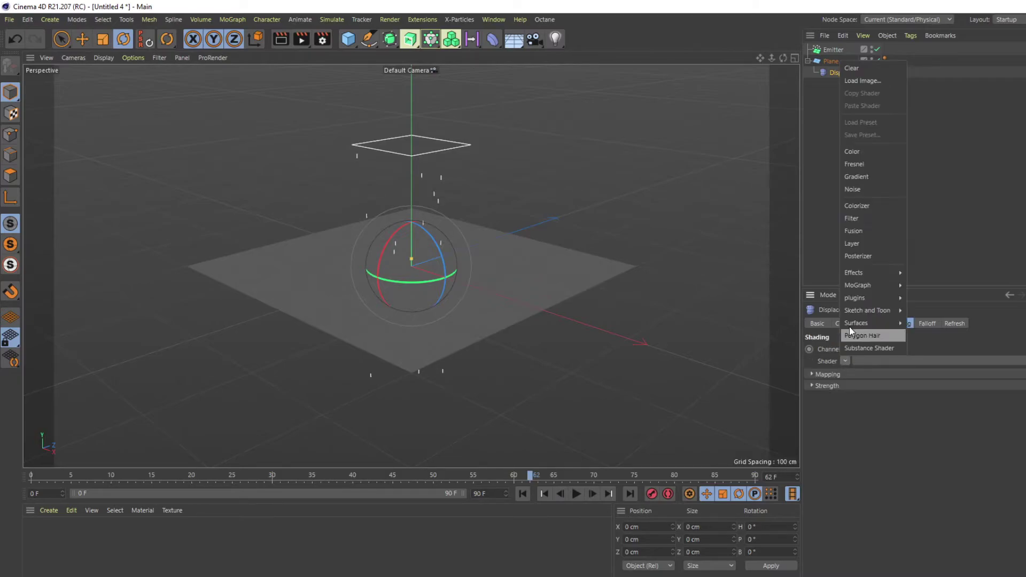
{"action": "left_click", "coordinate": [855, 153]}
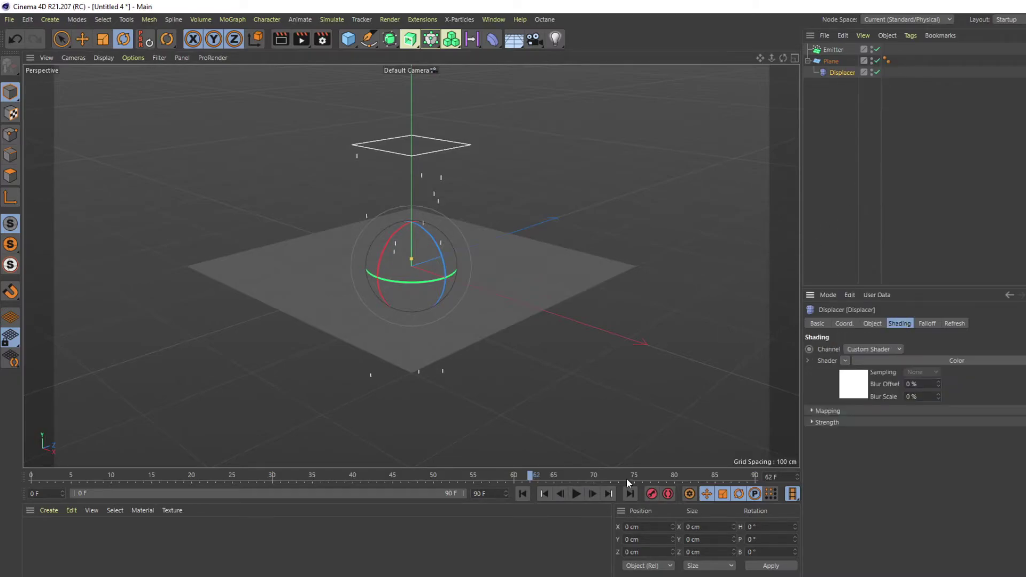
Step: Rewind to frame 0, play the particle animation, and zoom the viewport in
{"action": "left_click", "coordinate": [522, 493]}
{"action": "left_click", "coordinate": [575, 494]}
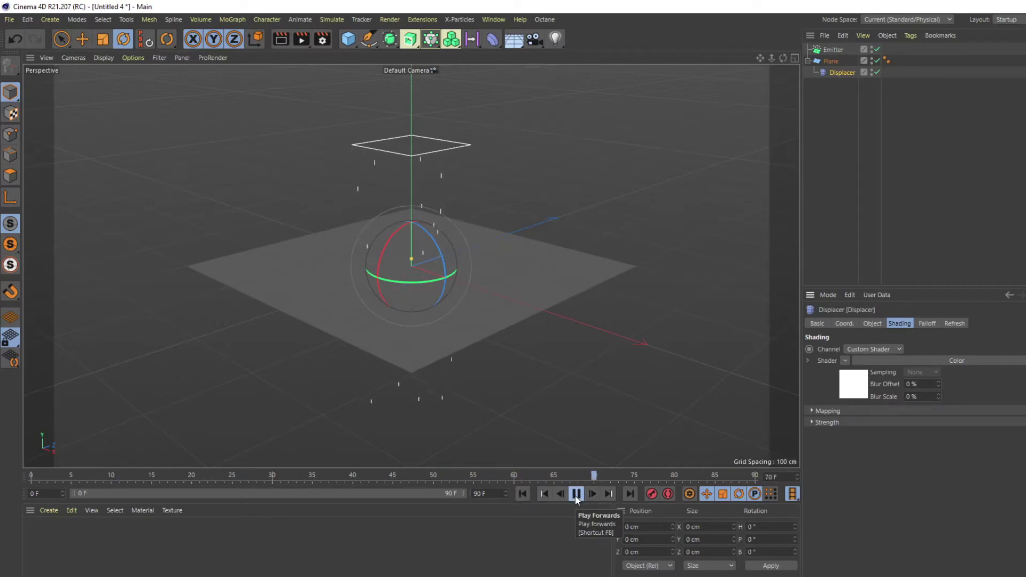
{"action": "scroll", "coordinate": [430, 265], "scroll_direction": "up", "scroll_amount": 1}
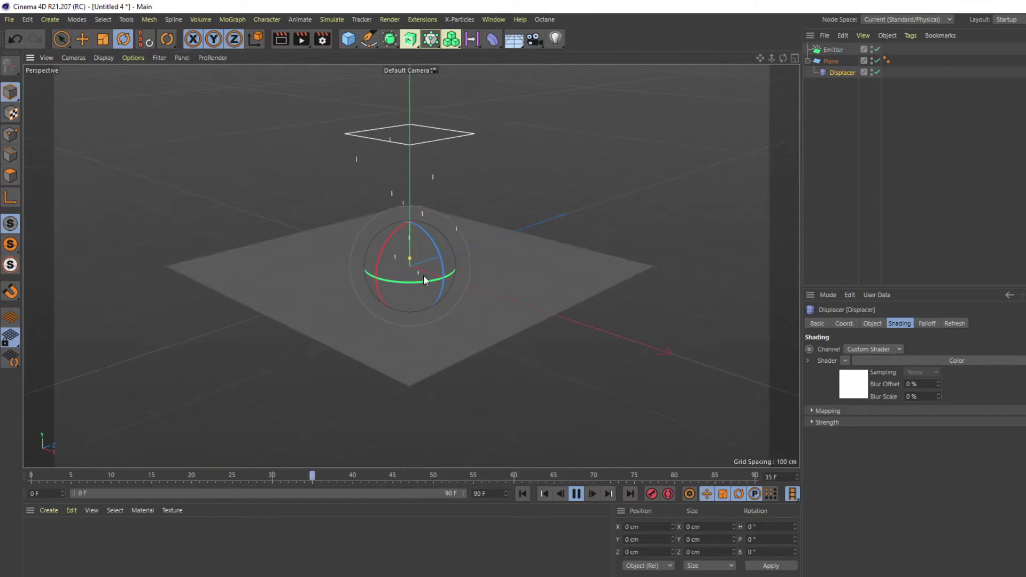
{"action": "scroll", "coordinate": [423, 274], "scroll_direction": "up", "scroll_amount": 3}
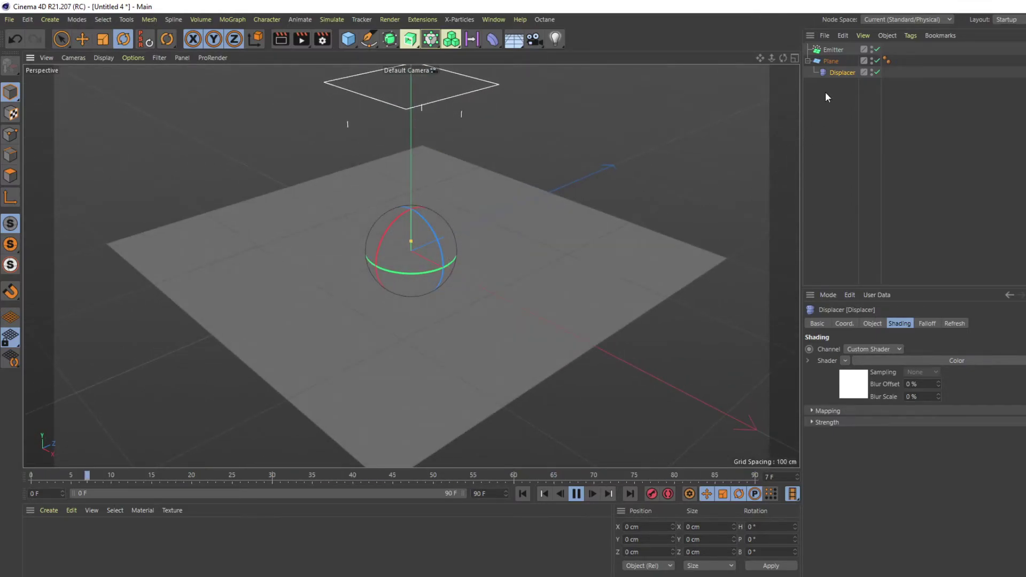
Step: Set the Plane's Width and Height Segments to 200 each, then orbit to see the dents
{"action": "left_click", "coordinate": [831, 61]}
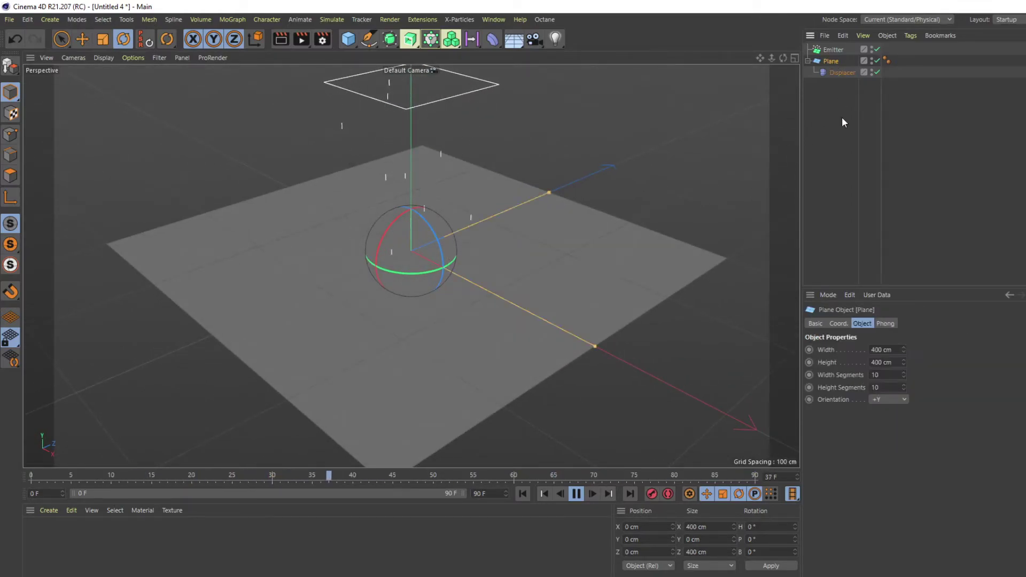
{"action": "double_click", "coordinate": [893, 375]}
{"action": "type", "text": "200"}
{"action": "key", "text": "Tab"}
{"action": "type", "text": "200"}
{"action": "key", "text": "Return"}
{"action": "scroll", "coordinate": [407, 284], "scroll_direction": "down", "scroll_amount": 3}
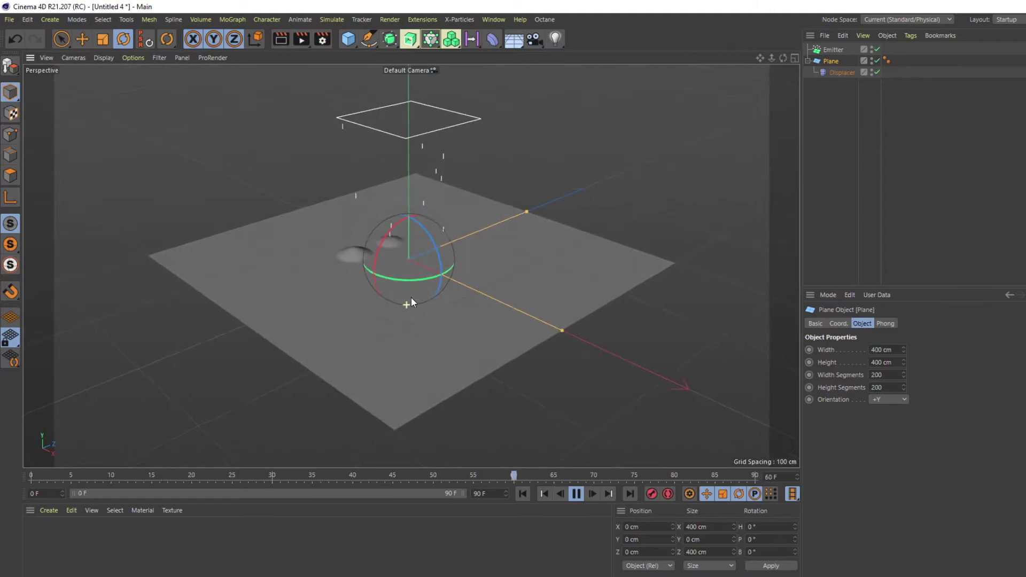
{"action": "left_click_drag", "start_coordinate": [412, 298], "coordinate": [425, 289], "text": "alt"}
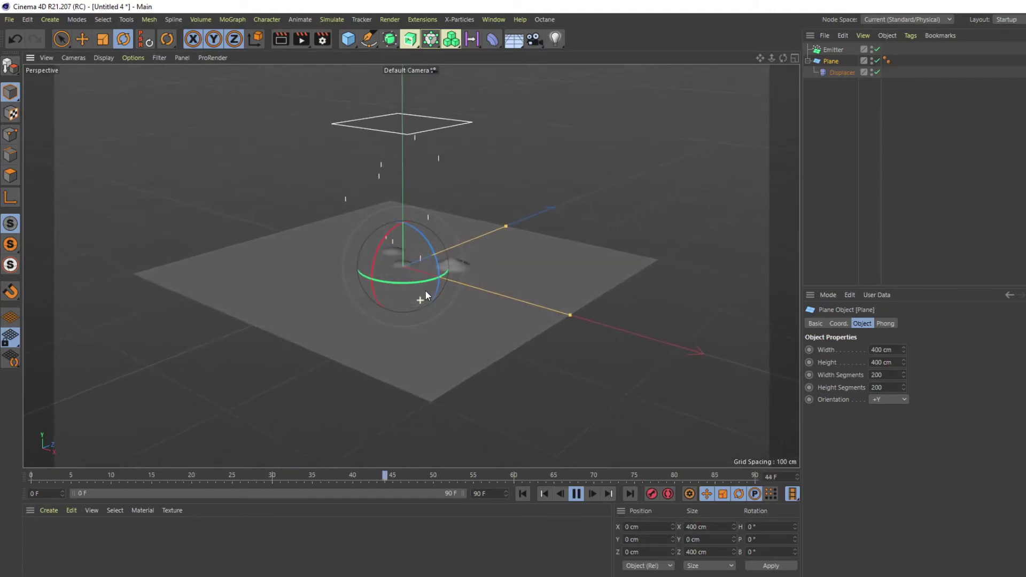
Step: In the Displacer's Falloff, set the Emitter layer's remapping Contour Mode to Curve
{"action": "left_click", "coordinate": [833, 72]}
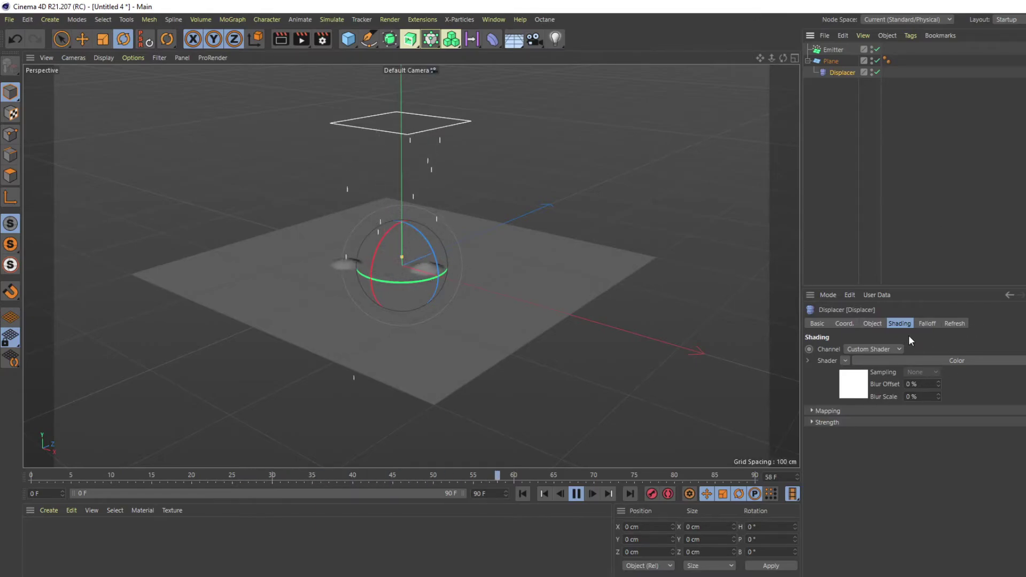
{"action": "left_click", "coordinate": [926, 323]}
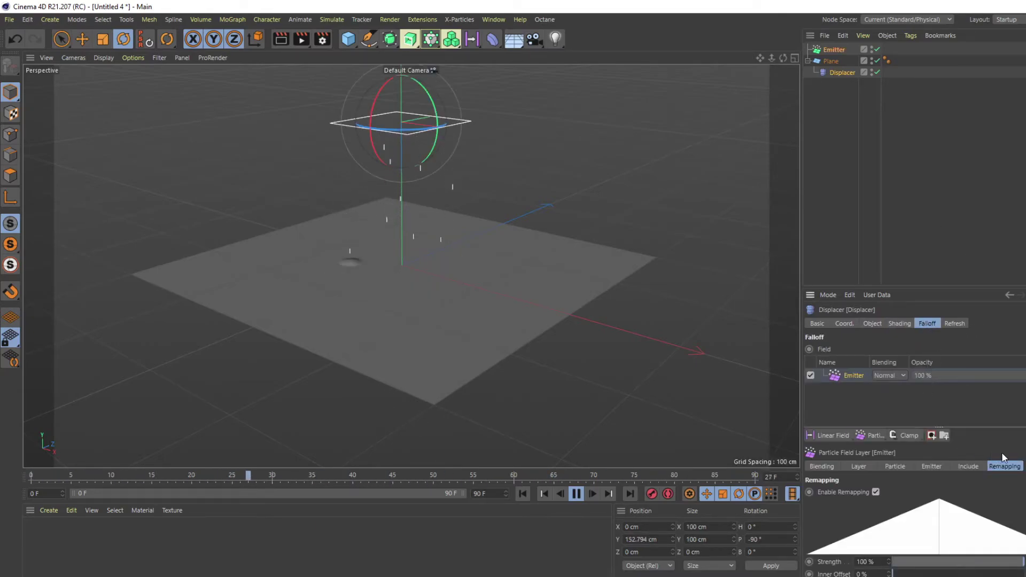
{"action": "scroll", "coordinate": [909, 481], "scroll_direction": "down", "scroll_amount": 3}
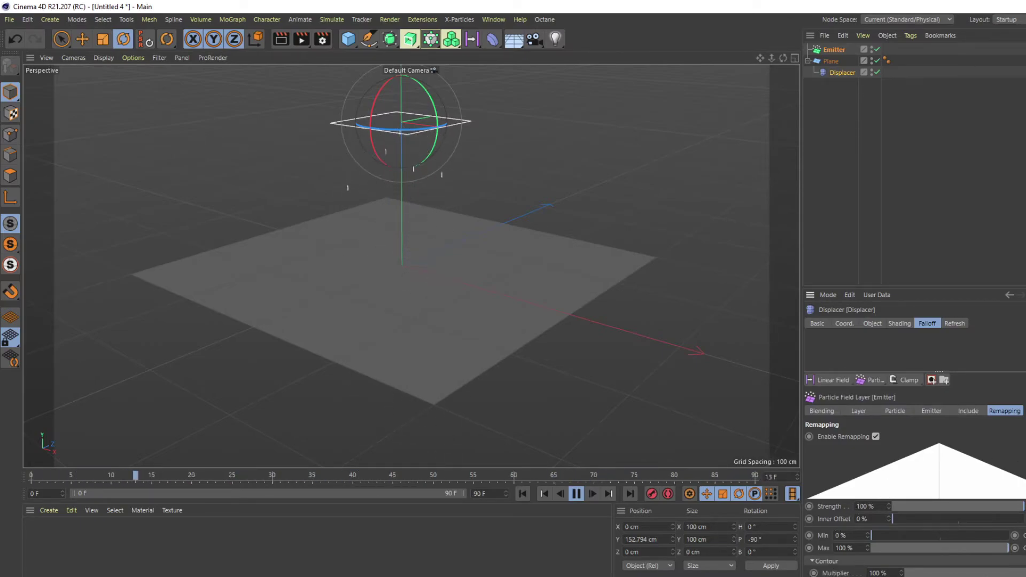
{"action": "left_click", "coordinate": [915, 566]}
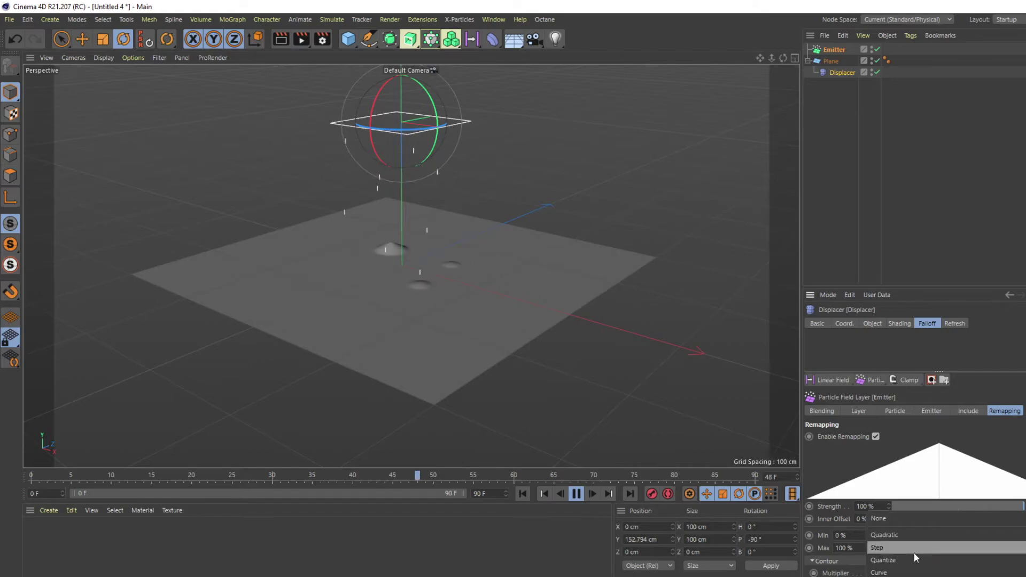
{"action": "left_click", "coordinate": [896, 570]}
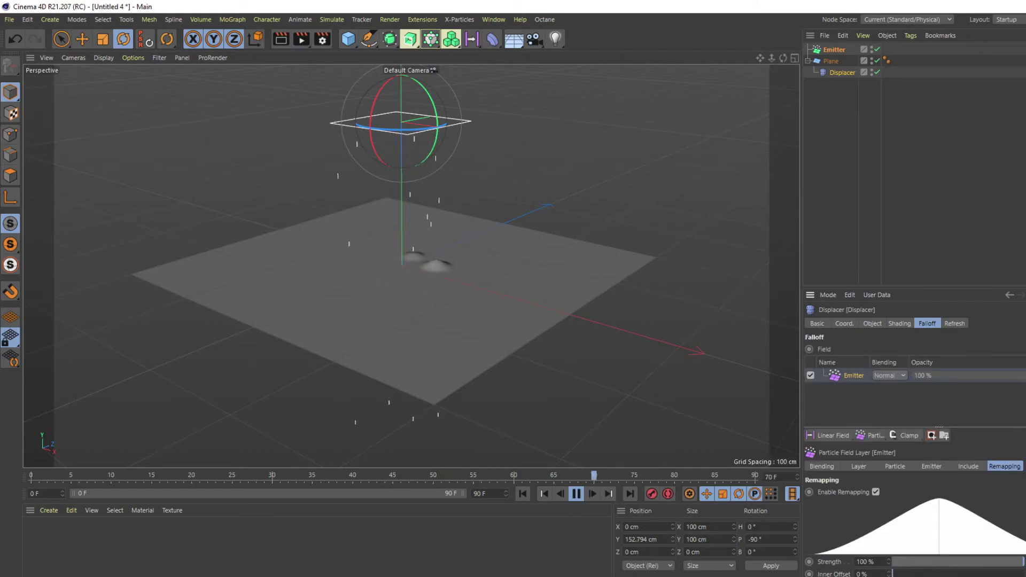
{"action": "scroll", "coordinate": [914, 454], "scroll_direction": "down", "scroll_amount": 3}
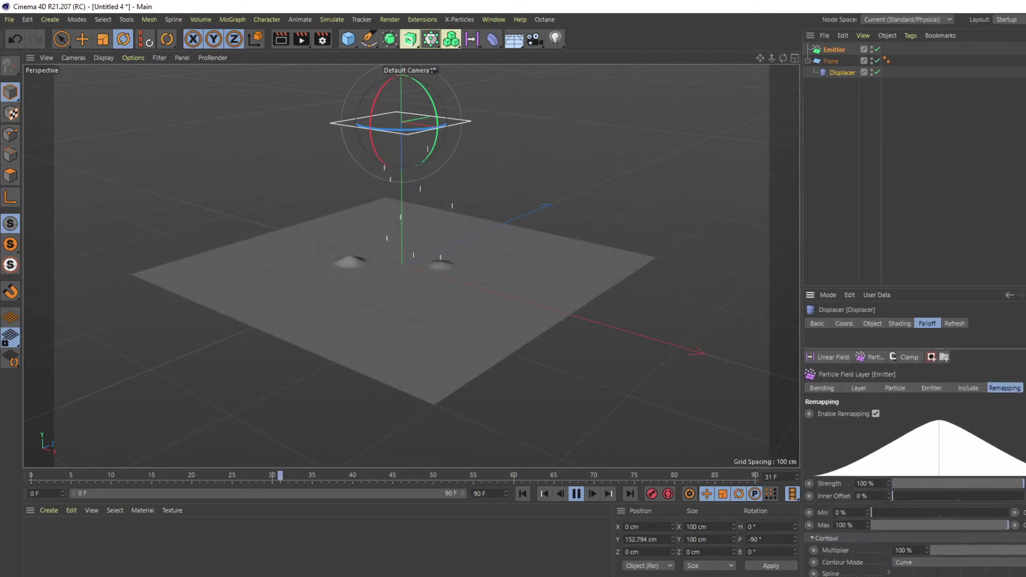
{"action": "scroll", "coordinate": [914, 454], "scroll_direction": "down", "scroll_amount": 3}
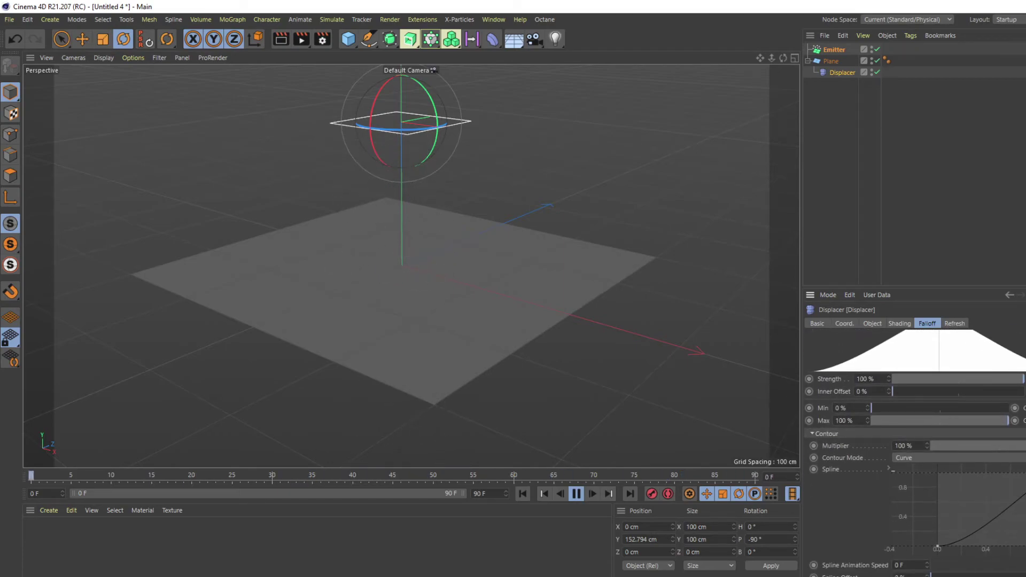
Step: Reshape the contour spline into a wavy curve with several peaks
{"action": "left_click_drag", "start_coordinate": [1005, 505], "coordinate": [954, 531]}
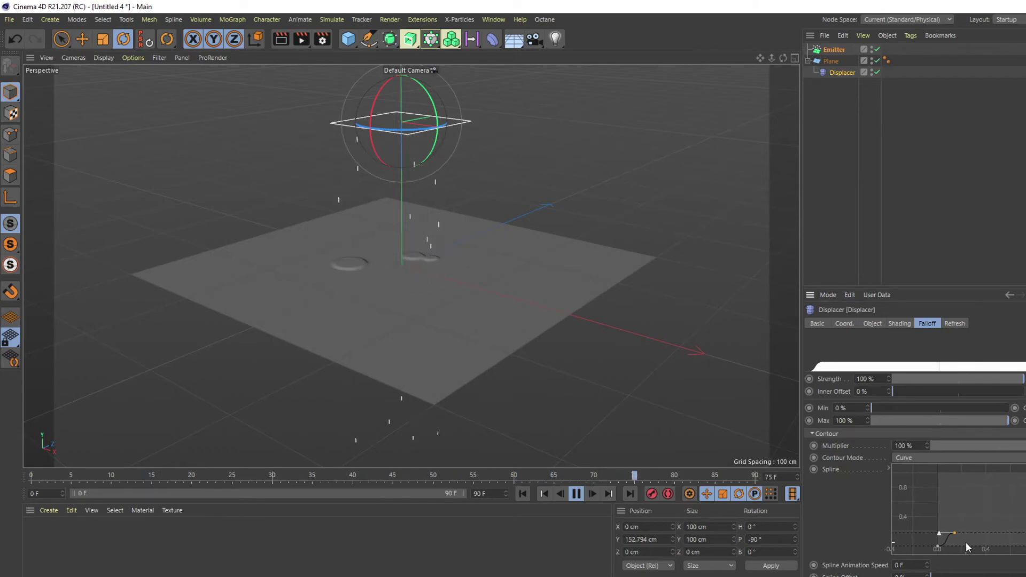
{"action": "scroll", "coordinate": [966, 542], "scroll_direction": "up", "scroll_amount": 3}
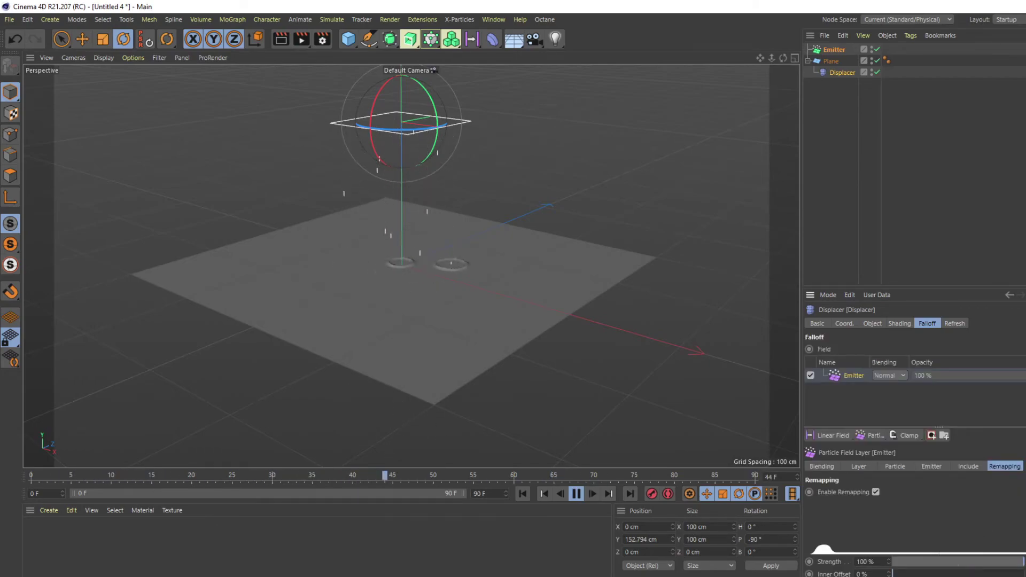
{"action": "scroll", "coordinate": [985, 525], "scroll_direction": "down", "scroll_amount": 5}
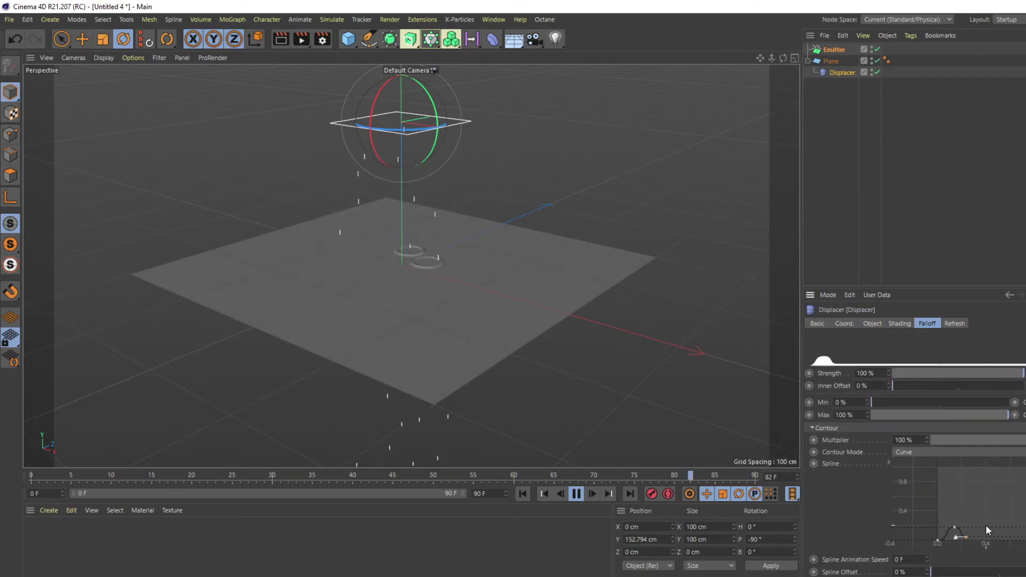
{"action": "scroll", "coordinate": [979, 528], "scroll_direction": "up", "scroll_amount": 5}
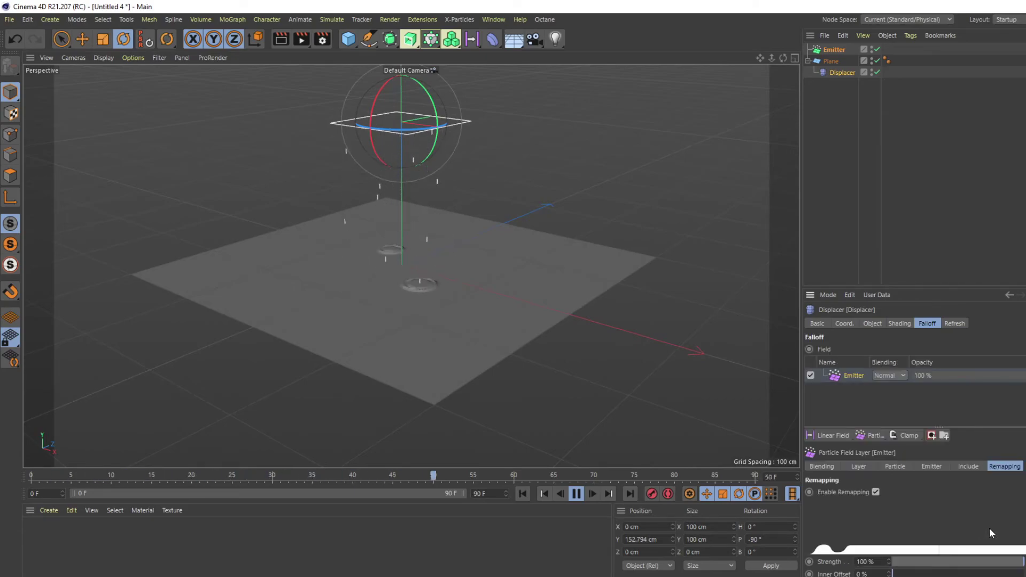
{"action": "scroll", "coordinate": [989, 533], "scroll_direction": "down", "scroll_amount": 5}
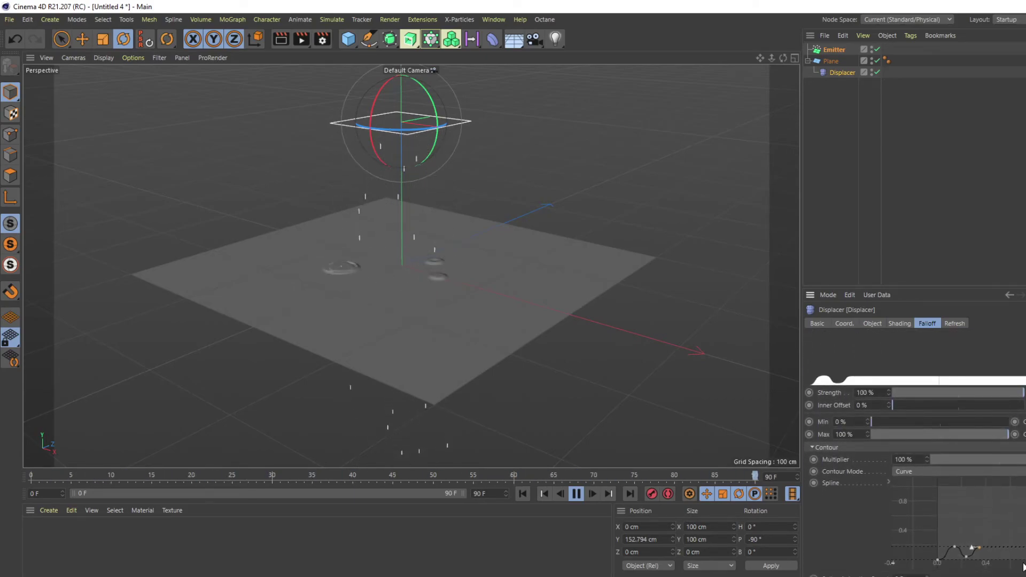
{"action": "scroll", "coordinate": [1023, 568], "scroll_direction": "up", "scroll_amount": 5}
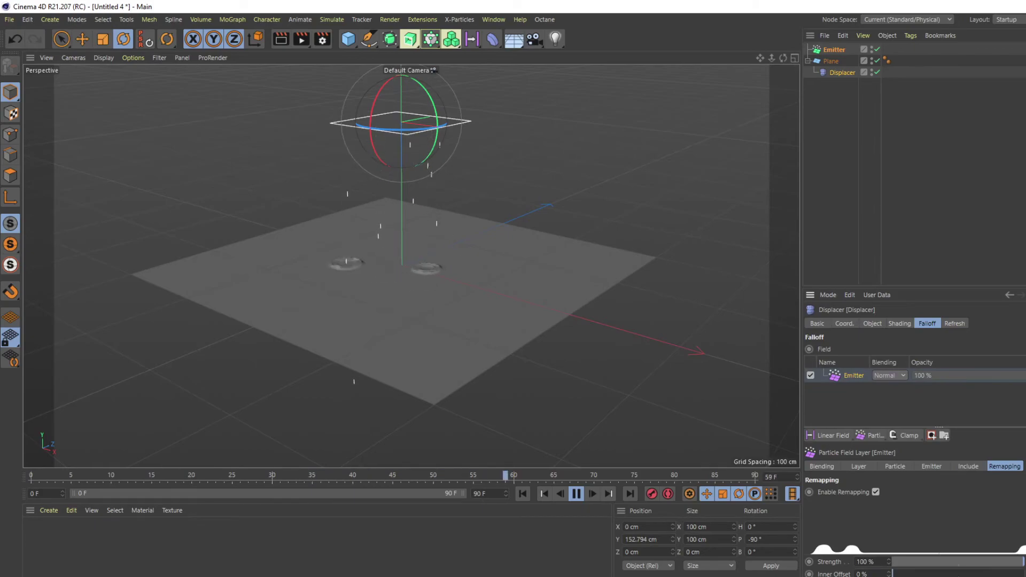
{"action": "scroll", "coordinate": [916, 481], "scroll_direction": "down", "scroll_amount": 5}
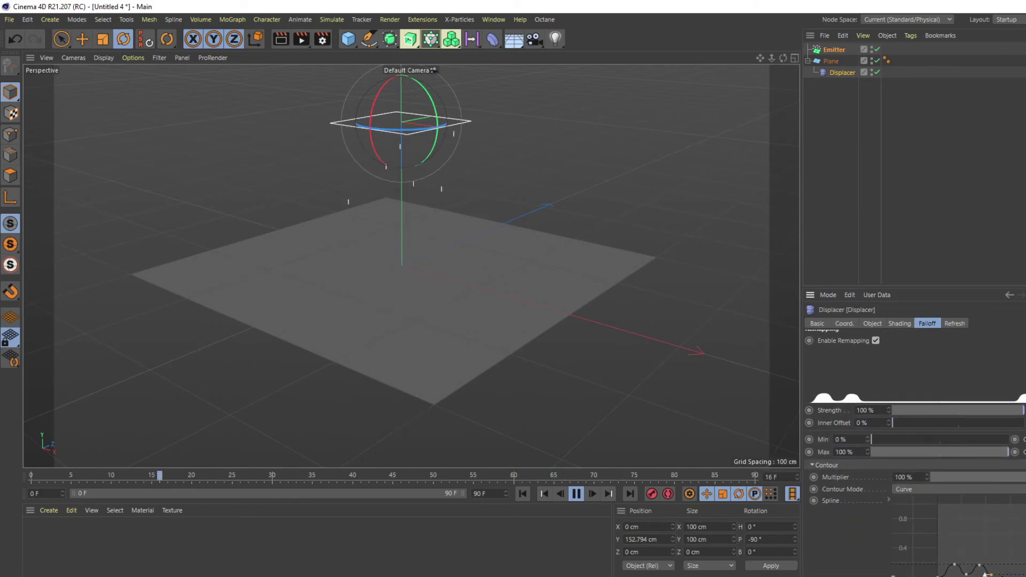
{"action": "scroll", "coordinate": [915, 454], "scroll_direction": "up", "scroll_amount": 5}
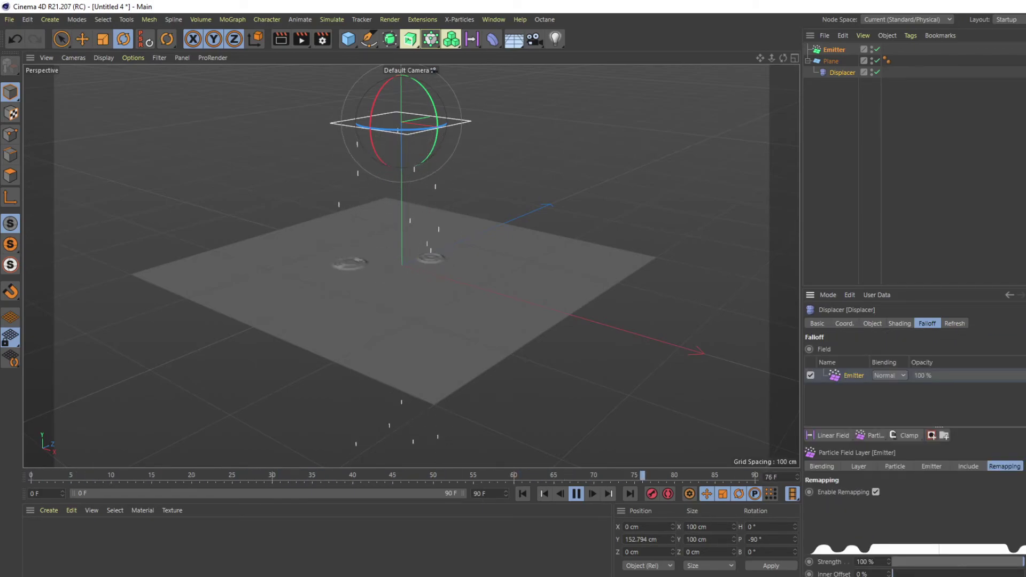
{"action": "scroll", "coordinate": [1011, 541], "scroll_direction": "down", "scroll_amount": 5}
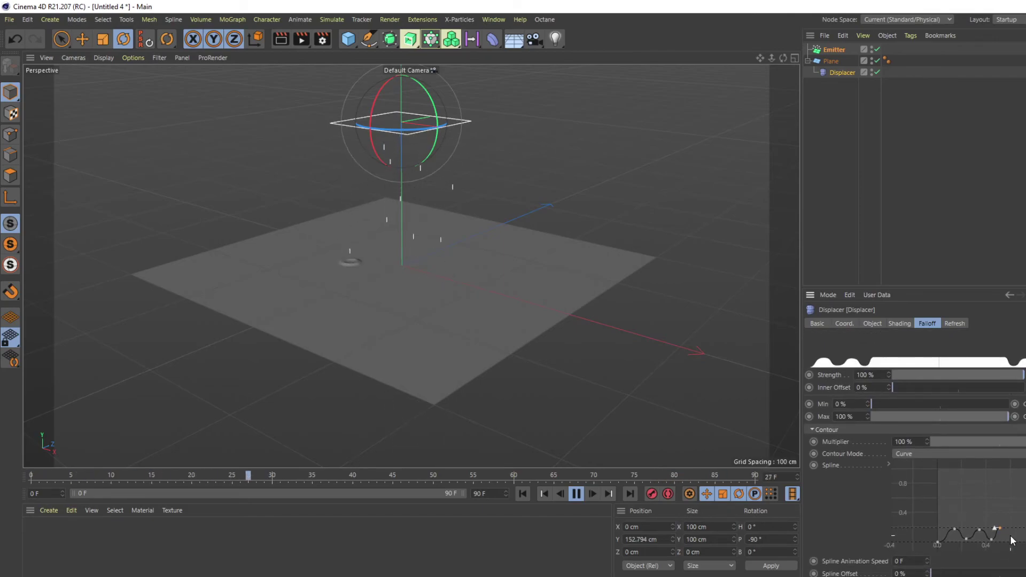
{"action": "scroll", "coordinate": [1011, 541], "scroll_direction": "up", "scroll_amount": 5}
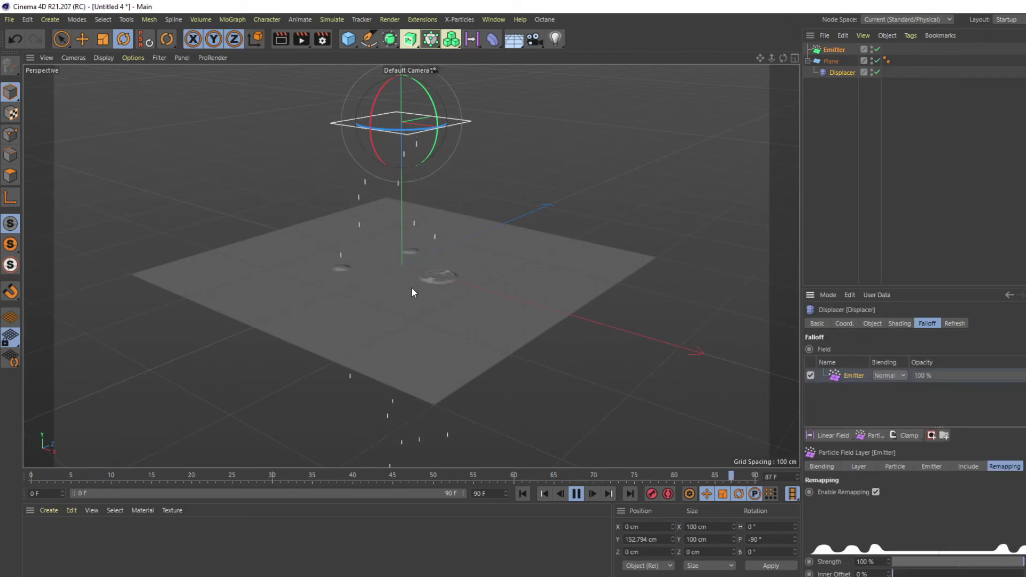
Step: Raise the Plane's Width and Height Segments to 1000 each
{"action": "left_click", "coordinate": [831, 61]}
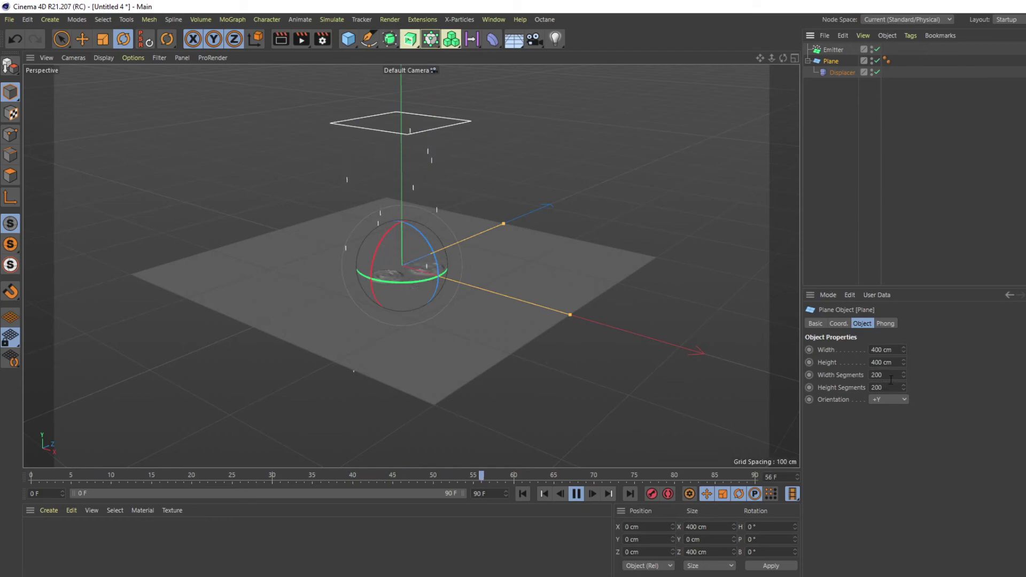
{"action": "double_click", "coordinate": [879, 374]}
{"action": "type", "text": "1000"}
{"action": "key", "text": "Tab"}
{"action": "type", "text": "1"}
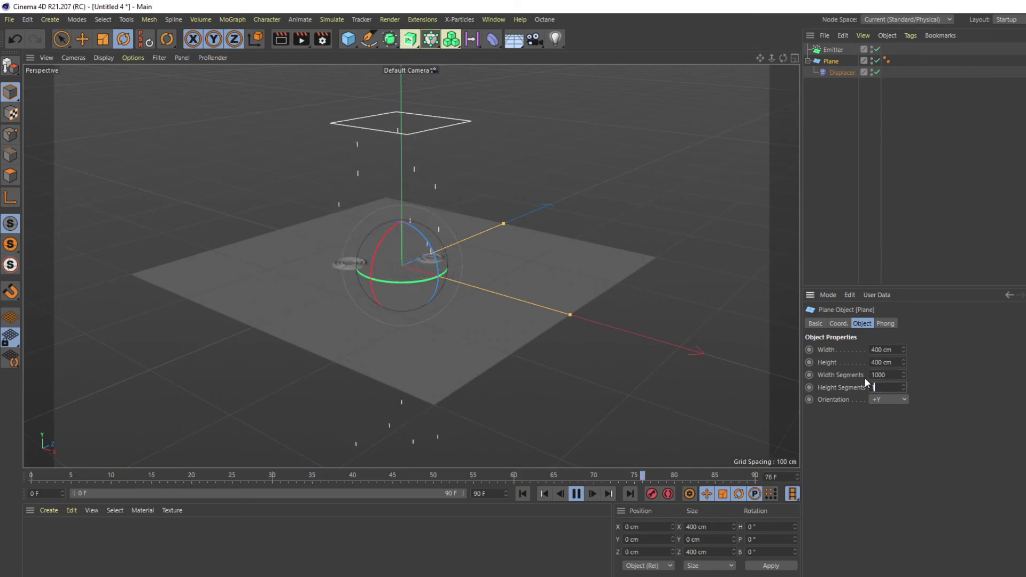
{"action": "type", "text": "000"}
{"action": "key", "text": "Return"}
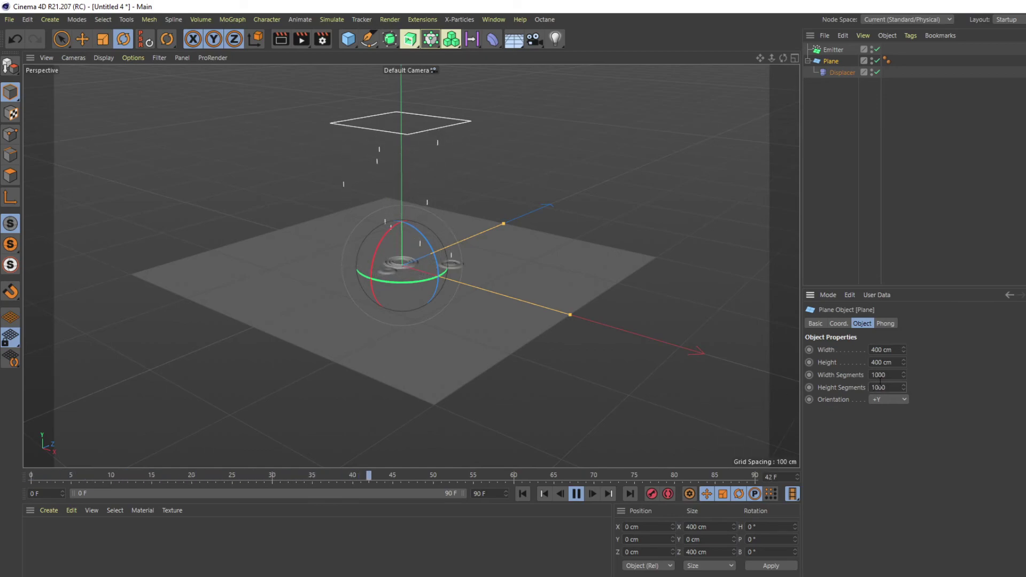
Step: Lower both Plane segment counts to 750 and orbit to a lower view
{"action": "double_click", "coordinate": [879, 374]}
{"action": "type", "text": "750"}
{"action": "key", "text": "Tab"}
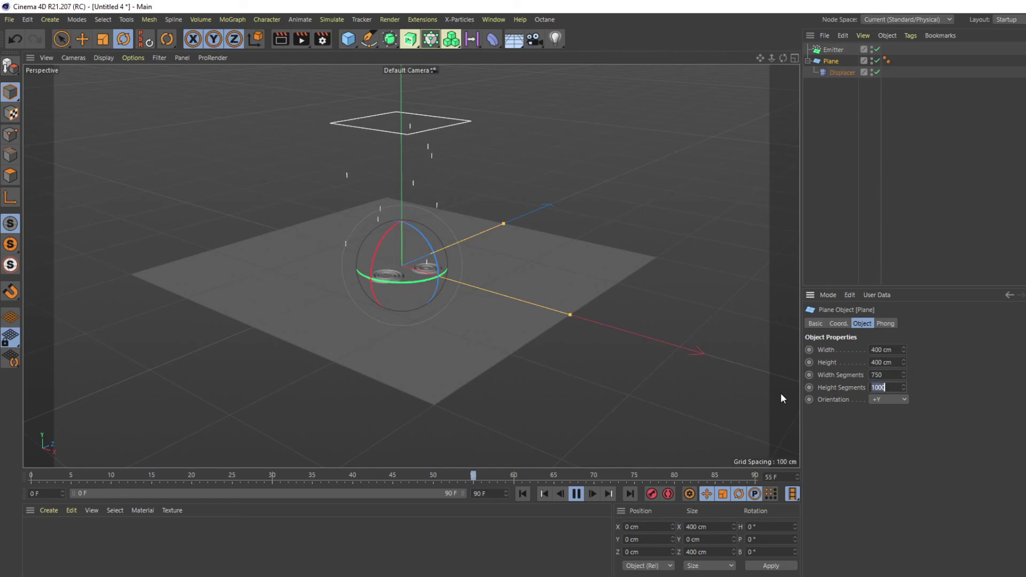
{"action": "type", "text": "750"}
{"action": "key", "text": "Return"}
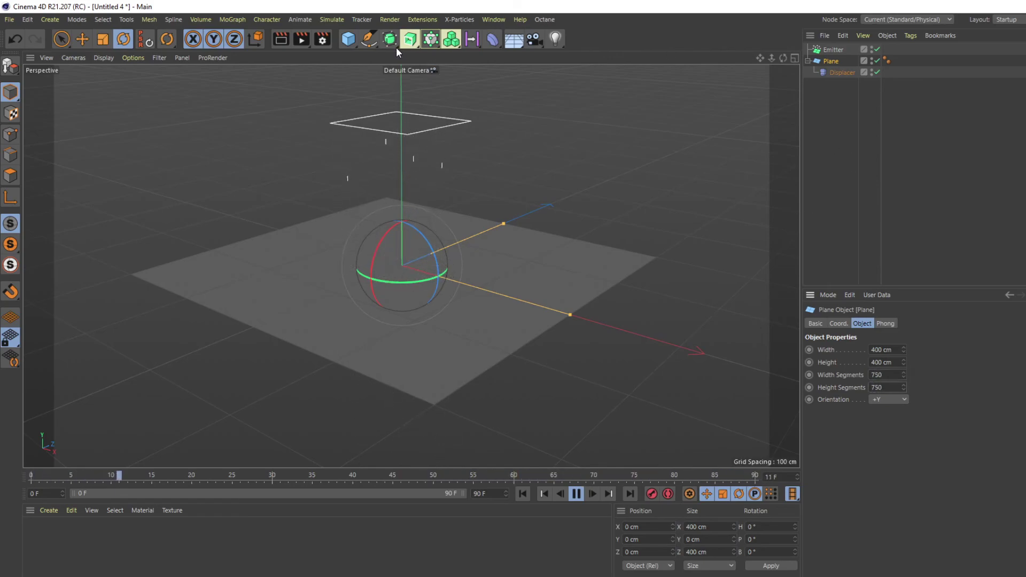
{"action": "scroll", "coordinate": [444, 225], "scroll_direction": "up", "scroll_amount": 3}
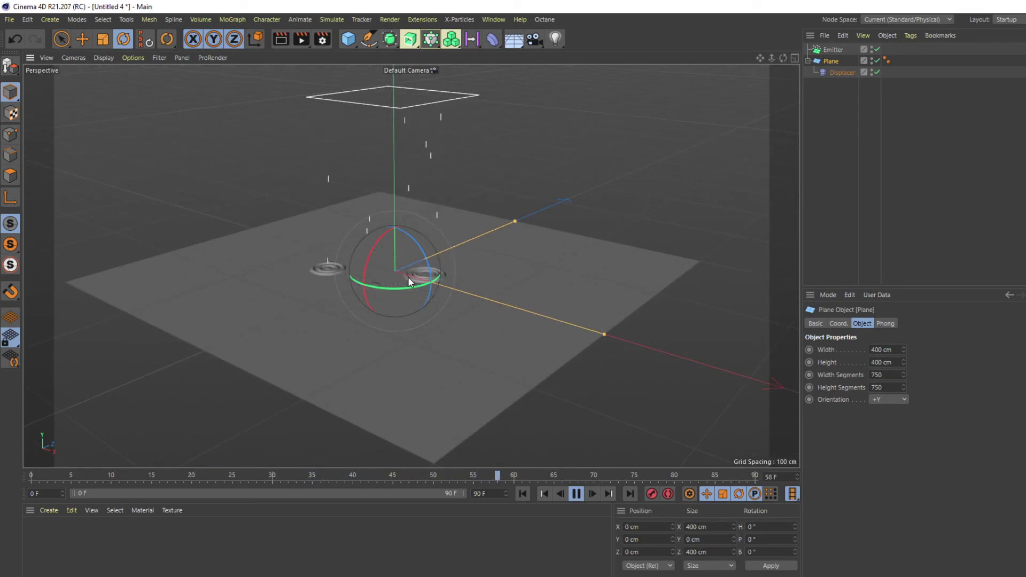
{"action": "left_click_drag", "start_coordinate": [397, 335], "coordinate": [398, 319], "text": "alt"}
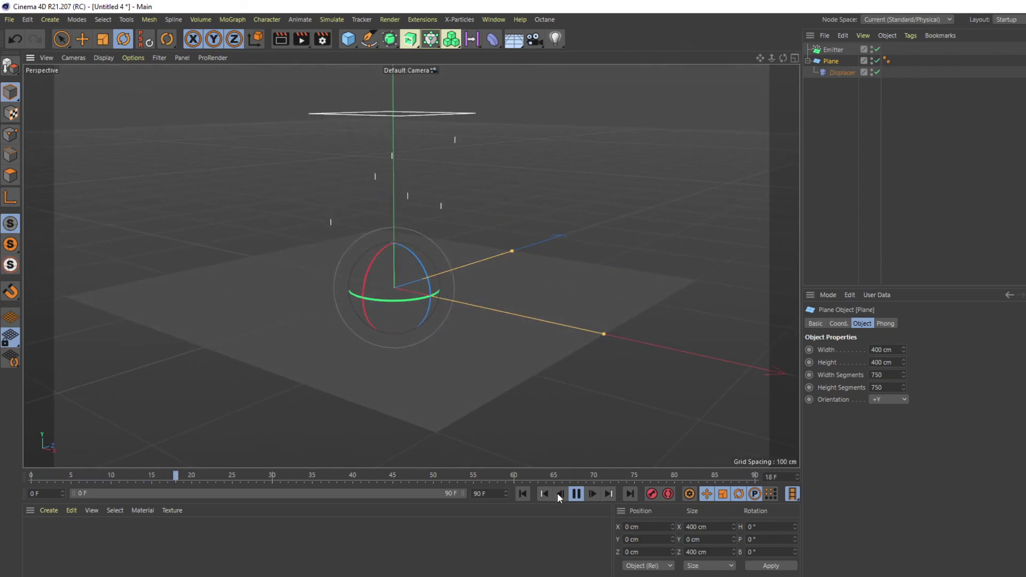